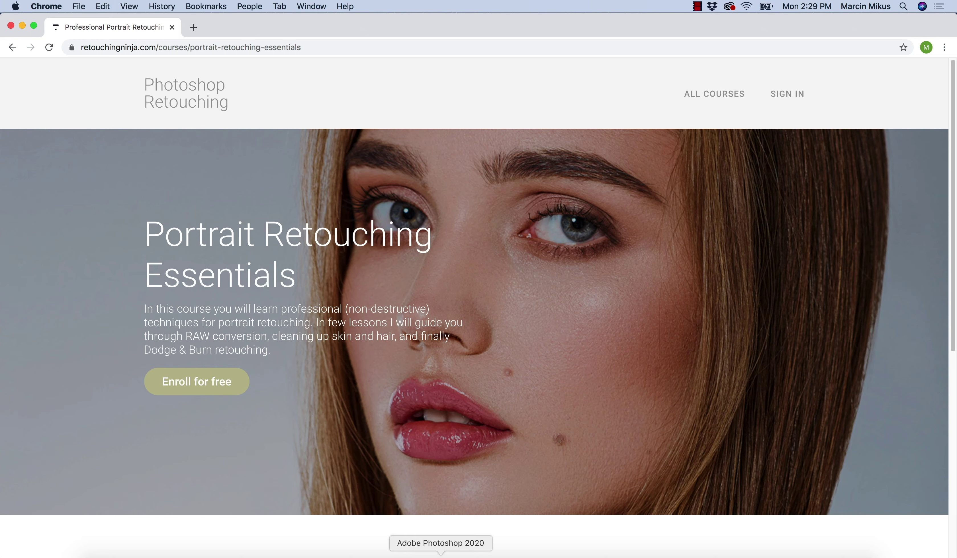
Switch to Photoshop and check the portrait's pixel dimensions in Image Size without changing them
click(445, 552)
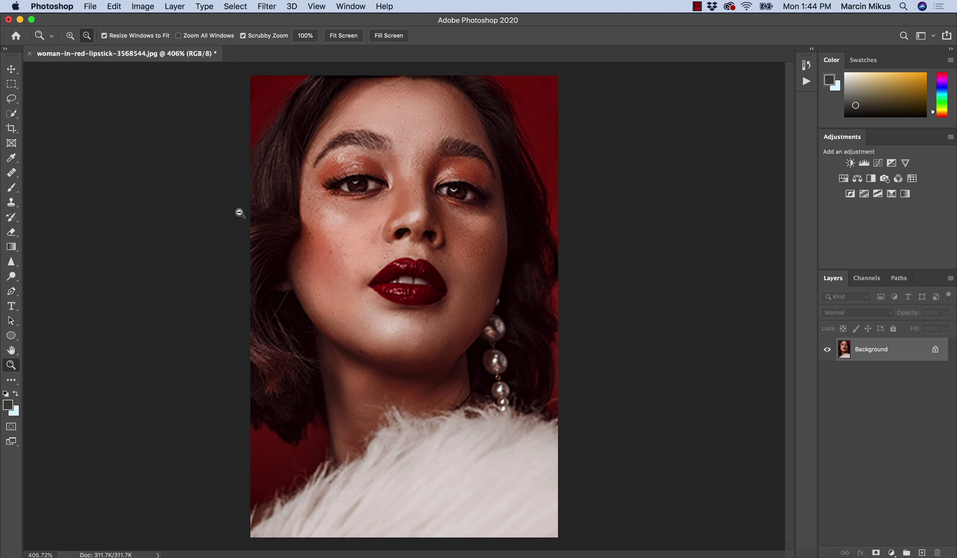
click(143, 7)
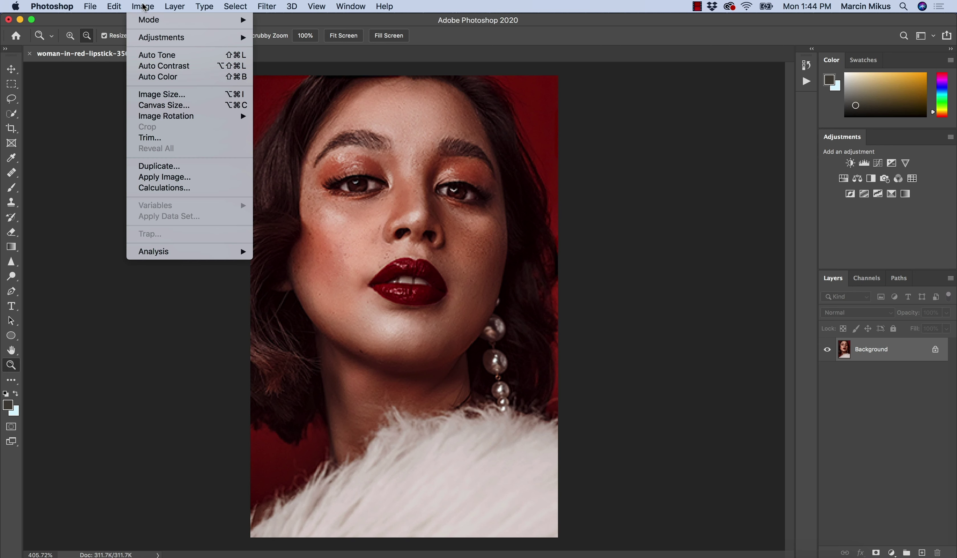
click(155, 94)
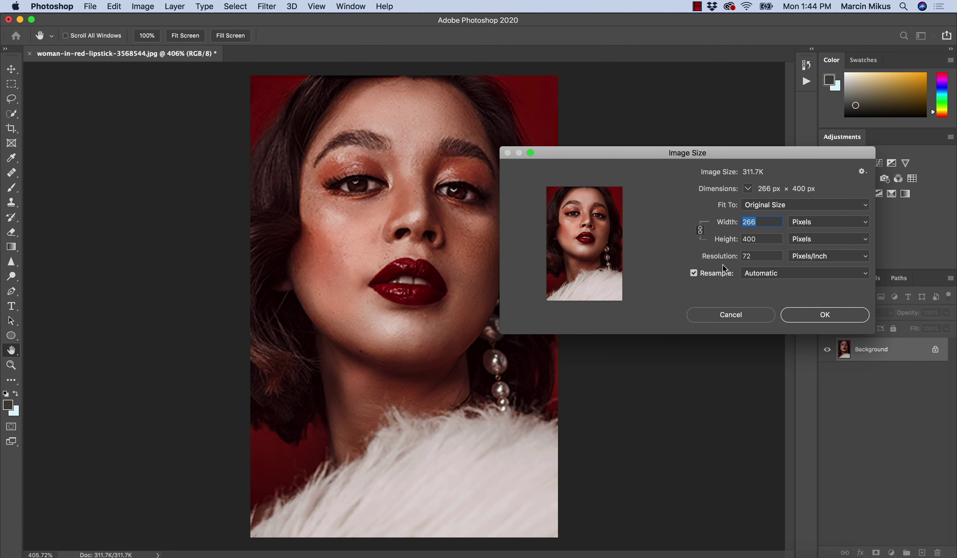
click(745, 314)
Duplicate the Background layer and name the duplicate "copy"
key(z)
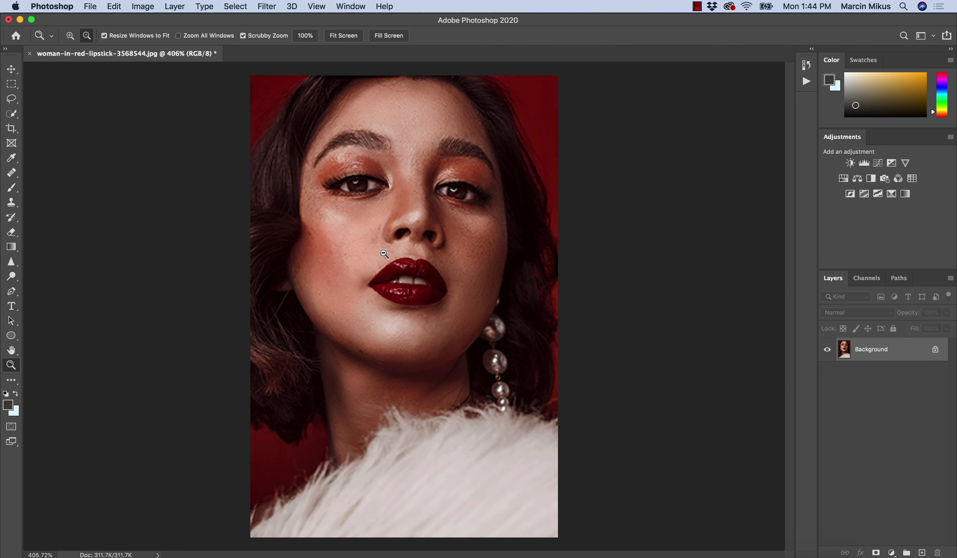
drag(342, 238, 364, 269)
drag(393, 300, 367, 302)
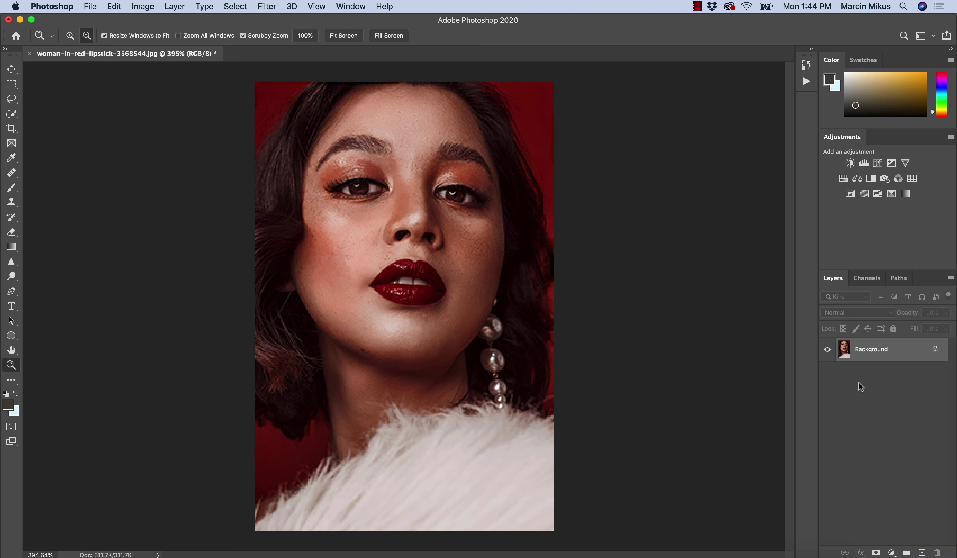
key(super+j)
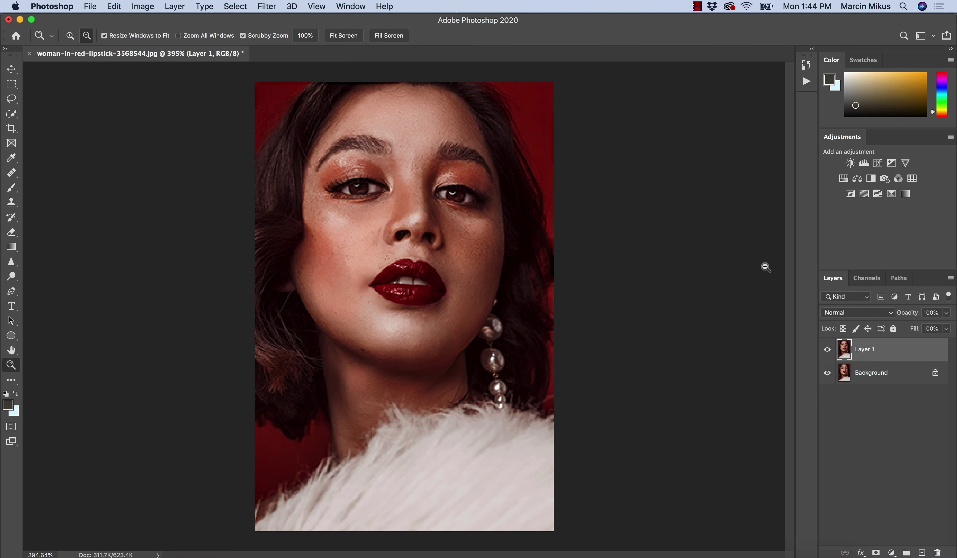
double_click(858, 351)
text(copy)
key(Return)
Set the image size to 2660 × 4000 pixels with Preserve Details 2.0 as the resampling method
drag(353, 244, 385, 250)
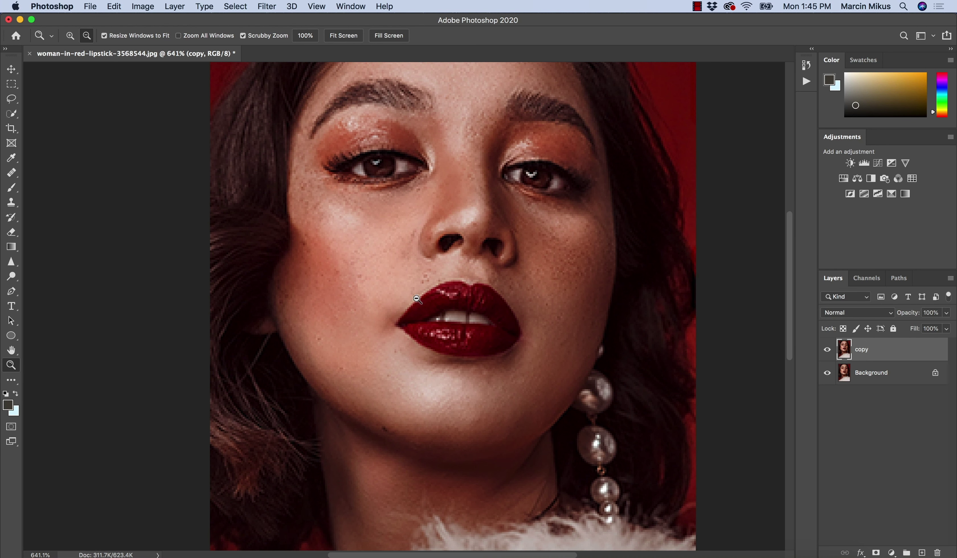
click(143, 6)
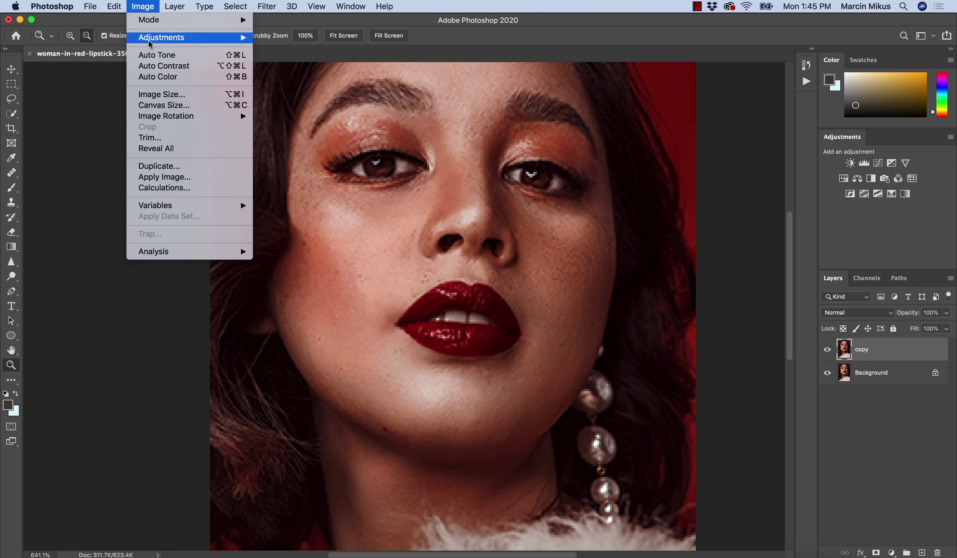
click(161, 95)
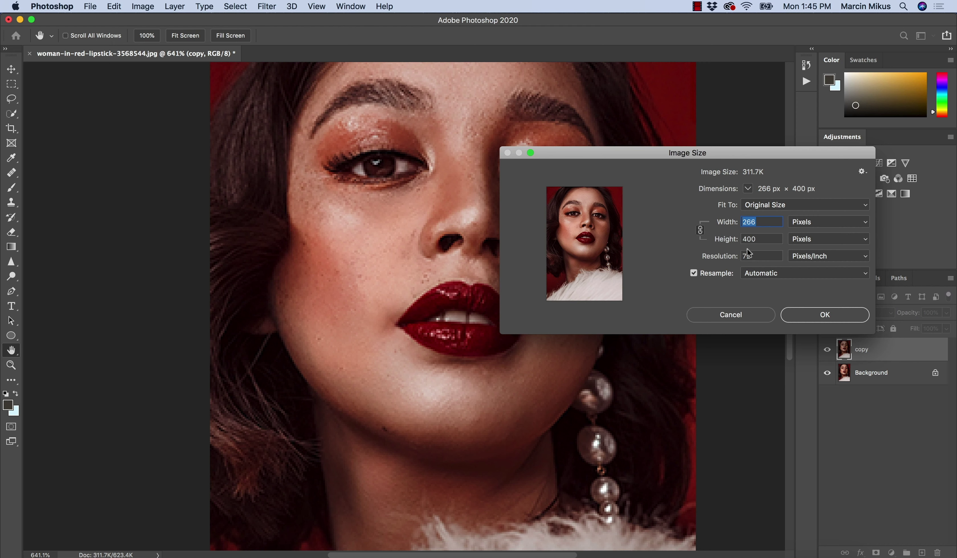
drag(748, 238, 727, 241)
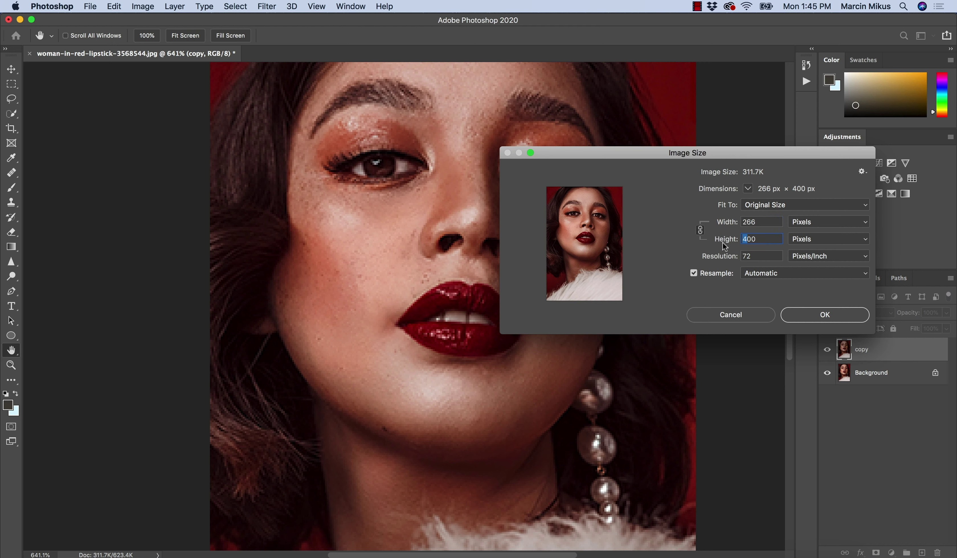
click(748, 238)
text(0)
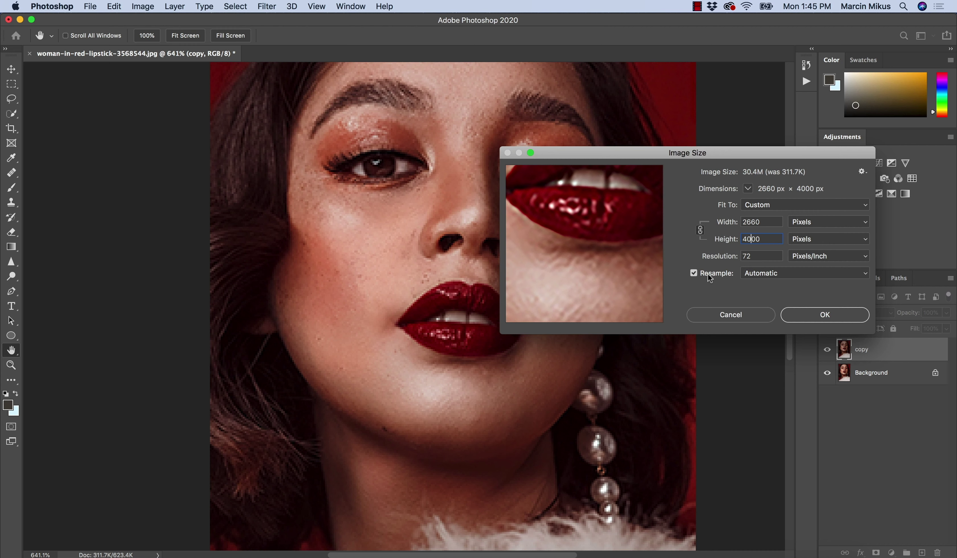
click(763, 277)
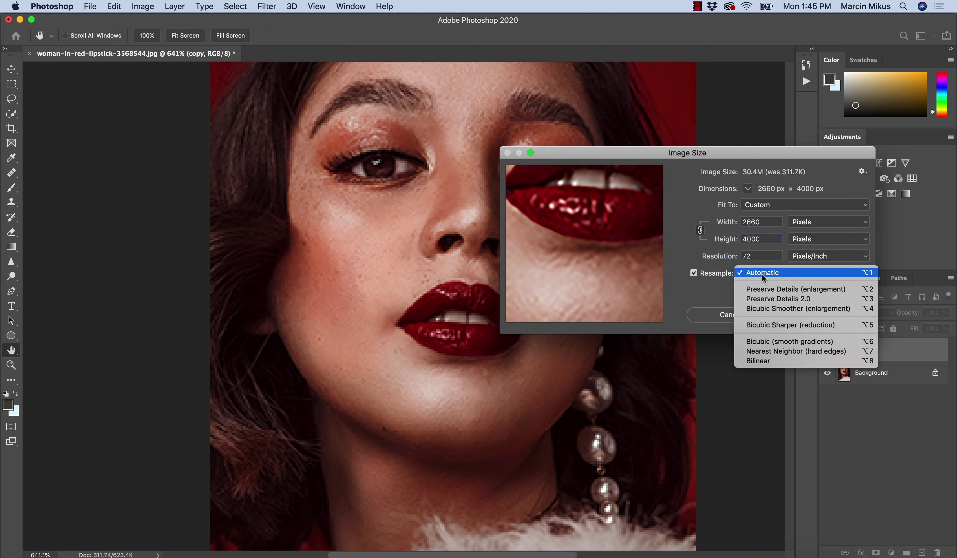
click(791, 304)
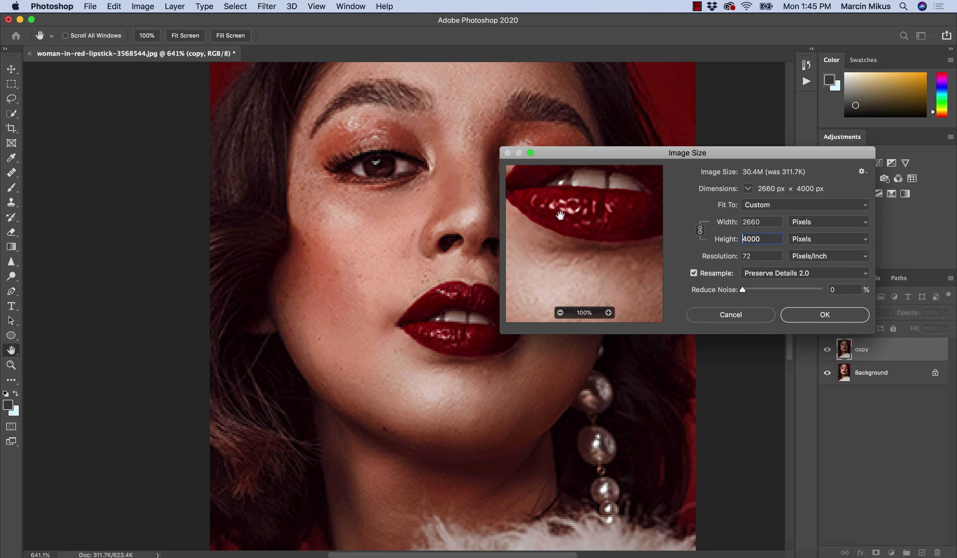
Try 97% noise reduction for the enlargement and inspect the nose, cheek and eye in the preview
drag(571, 200, 559, 250)
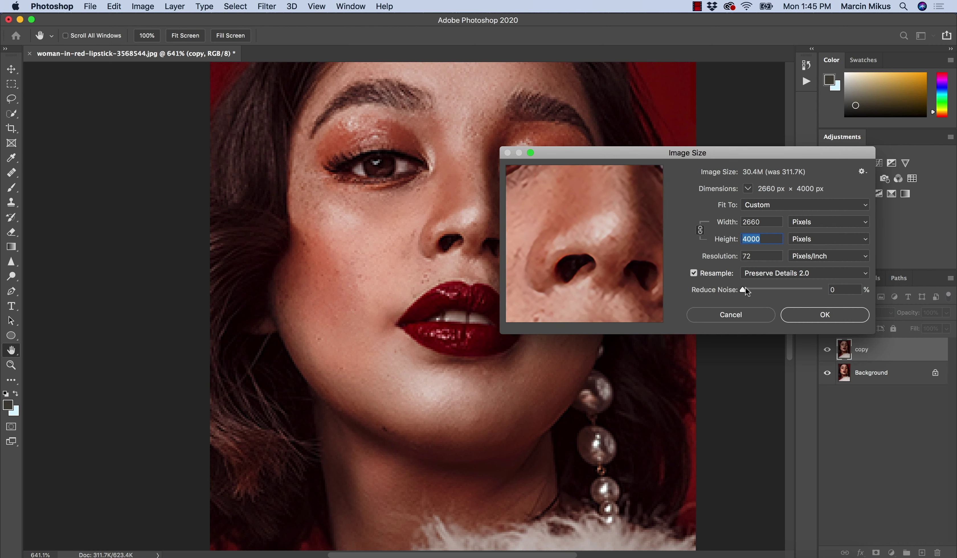
drag(743, 291, 817, 294)
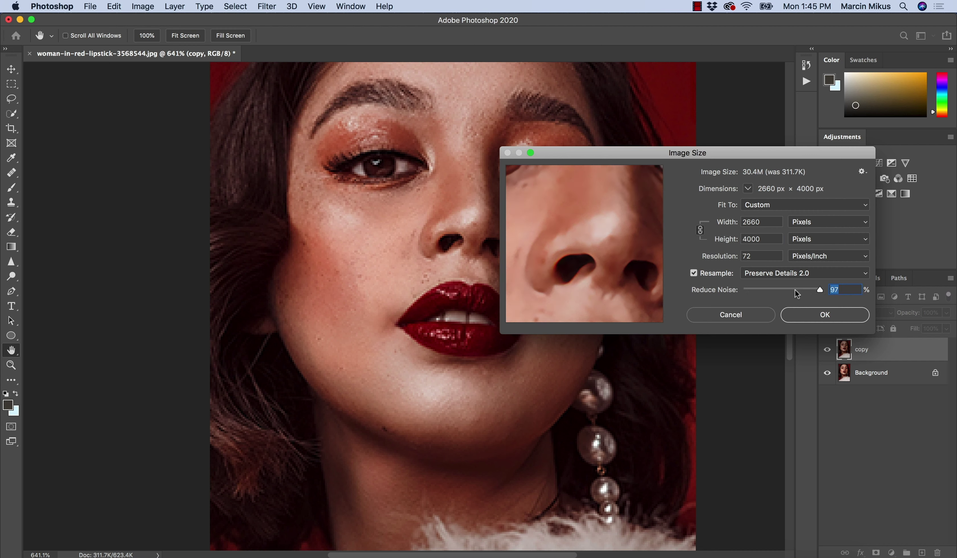
drag(609, 252, 553, 205)
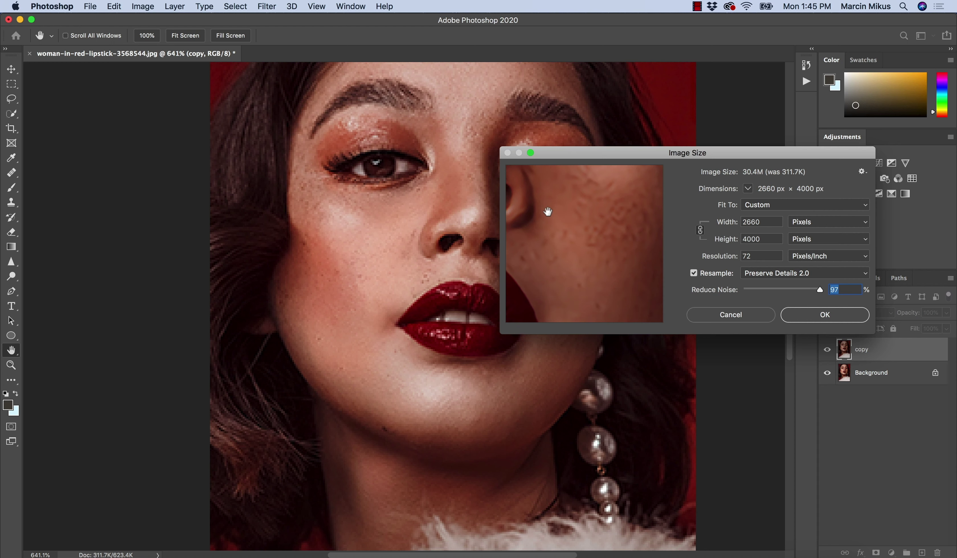
drag(589, 241, 612, 280)
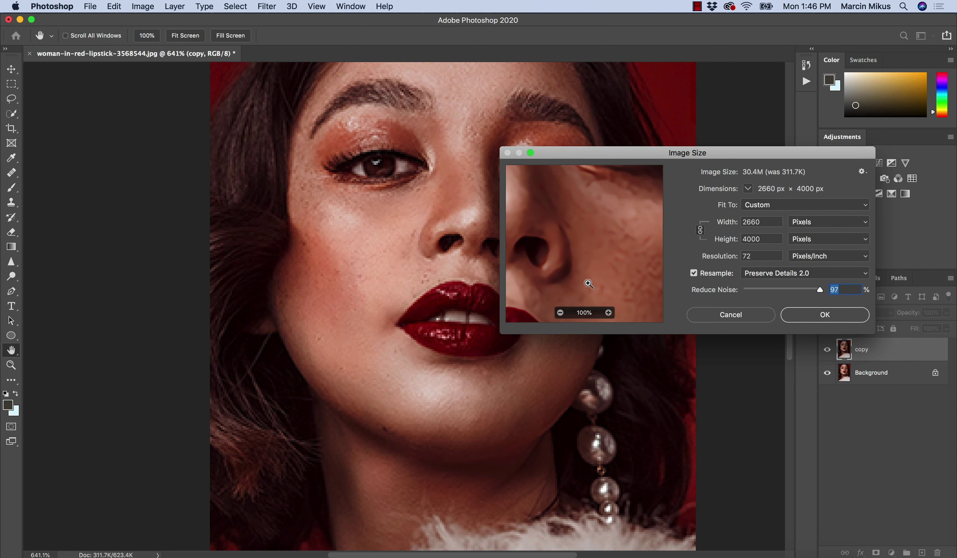
key(super+minus)
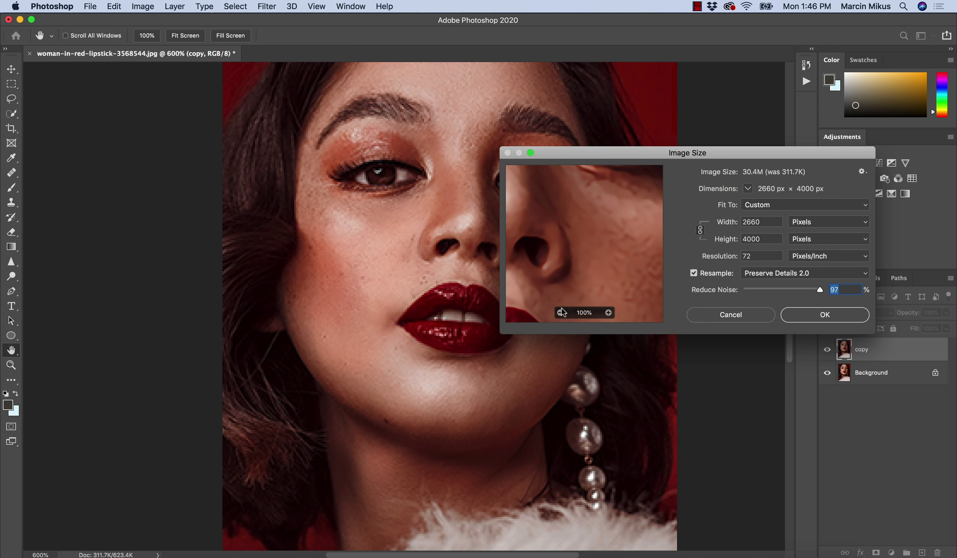
click(562, 312)
drag(549, 230, 571, 269)
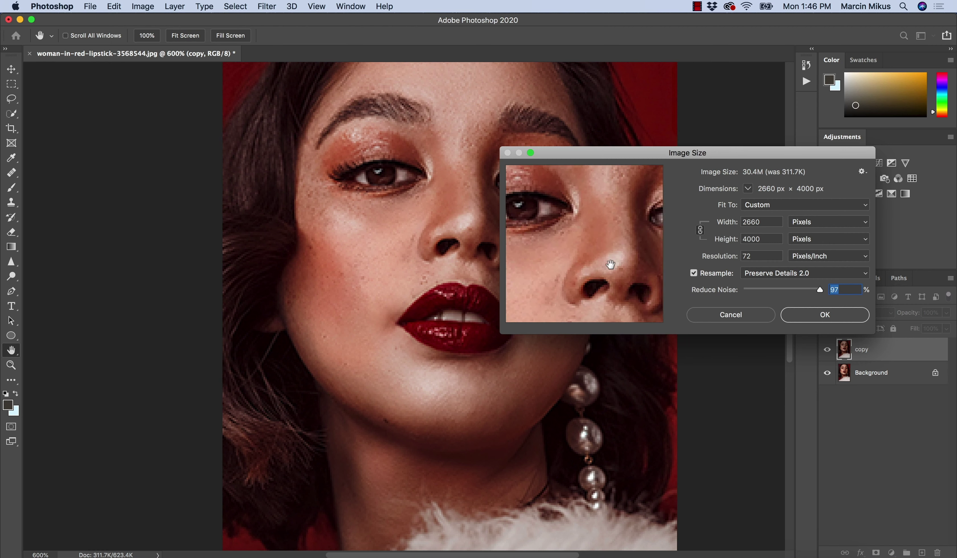
Set Reduce Noise to 10% while checking the eyes in the preview, and apply the enlargement
drag(763, 290, 742, 290)
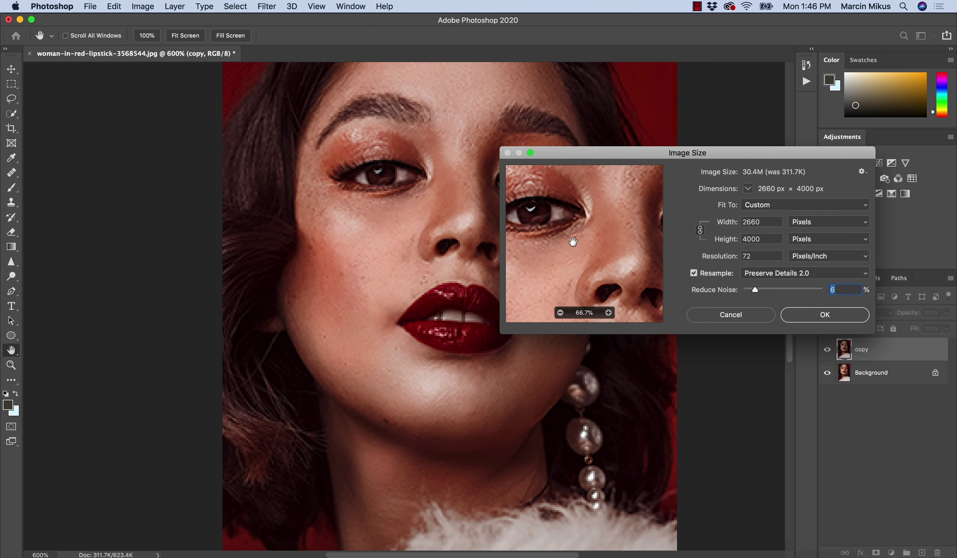
drag(573, 240, 562, 263)
drag(600, 227, 581, 238)
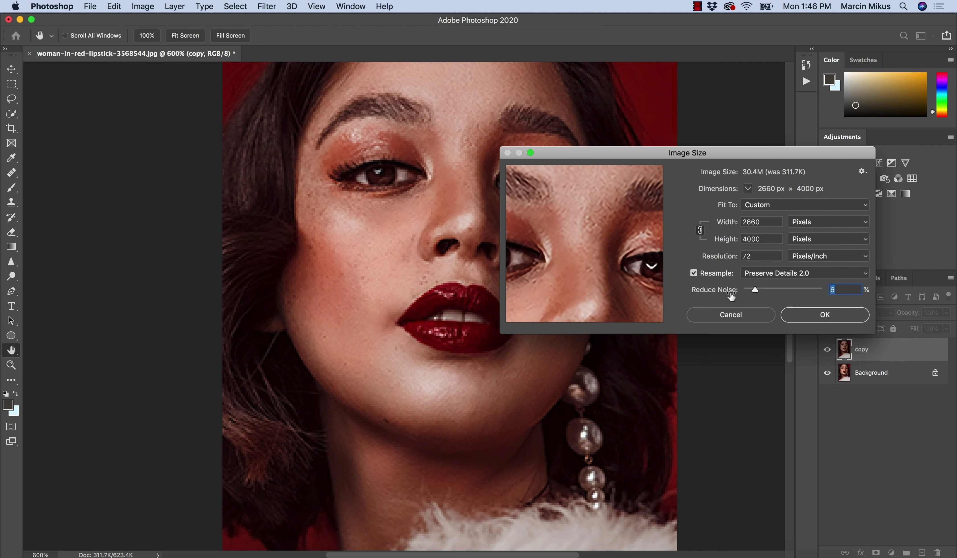
text(10)
click(801, 315)
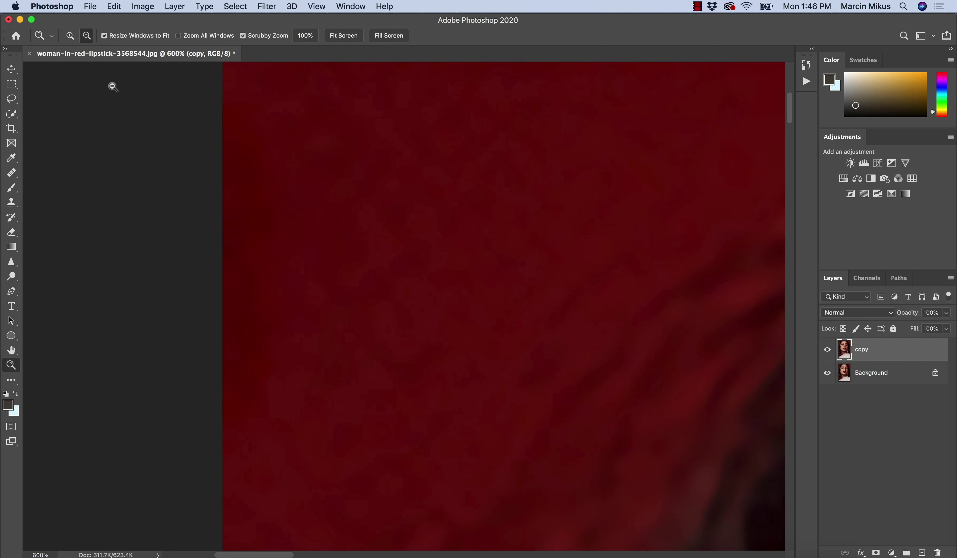
Check the Enable Preserve Details 2.0 Upscale option in the Technology Previews preferences, and leave the preferences unchanged
click(49, 8)
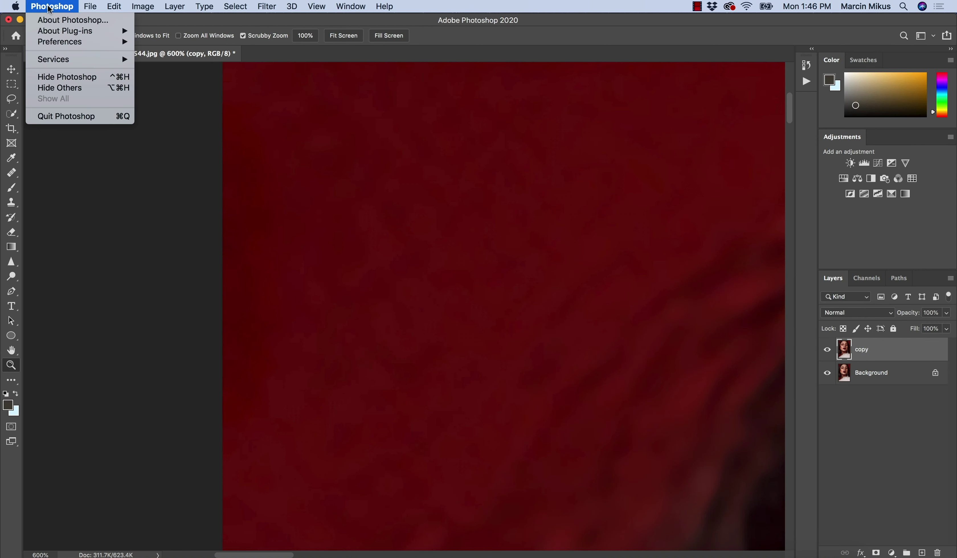
mouse_move(57, 41)
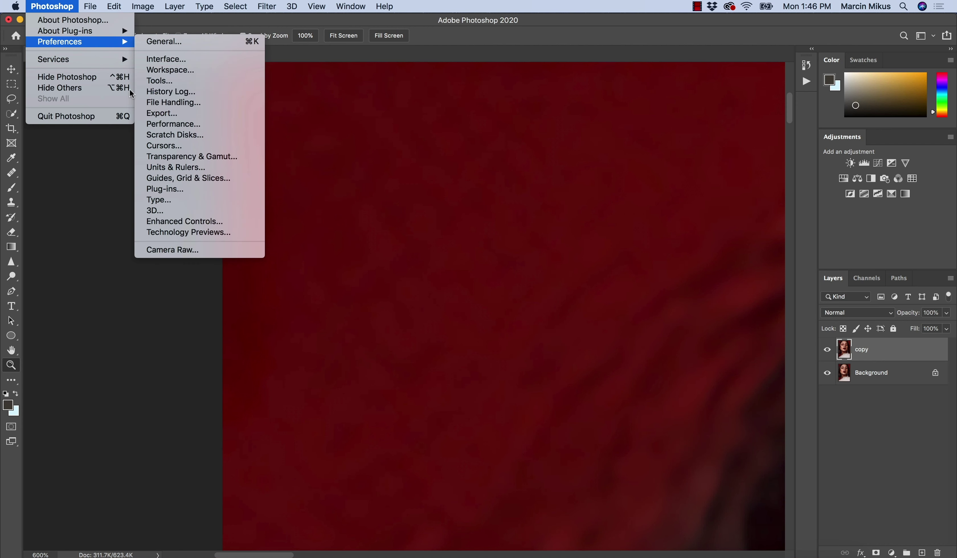
click(206, 233)
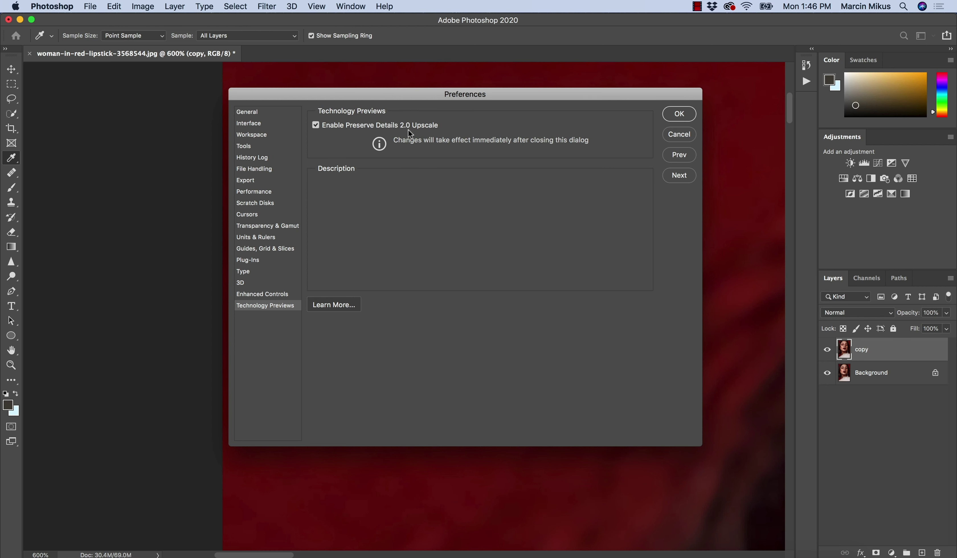
mouse_move(399, 127)
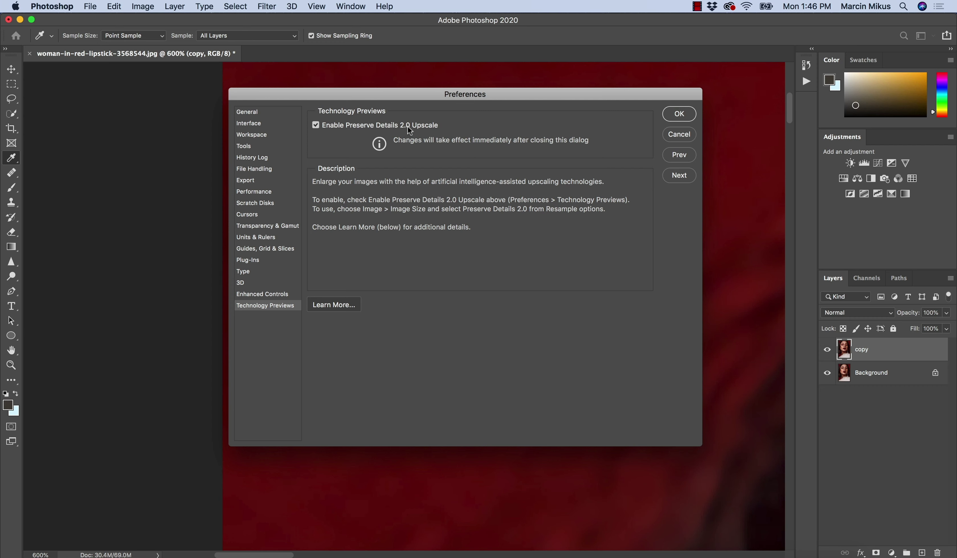
click(682, 131)
Convert the "copy" layer to a smart object
drag(584, 302, 499, 282)
drag(658, 372, 415, 207)
drag(593, 311, 548, 307)
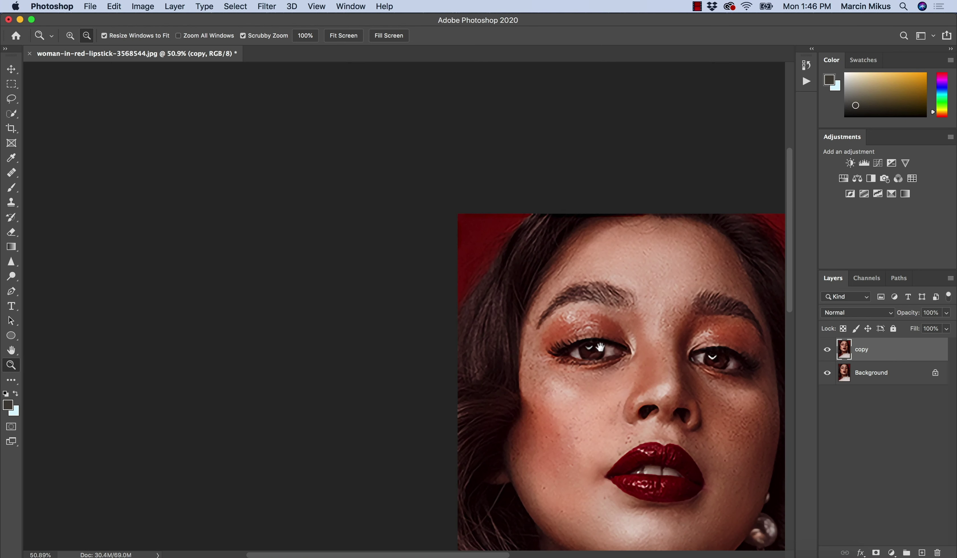
drag(600, 347, 521, 305)
drag(546, 341, 472, 306)
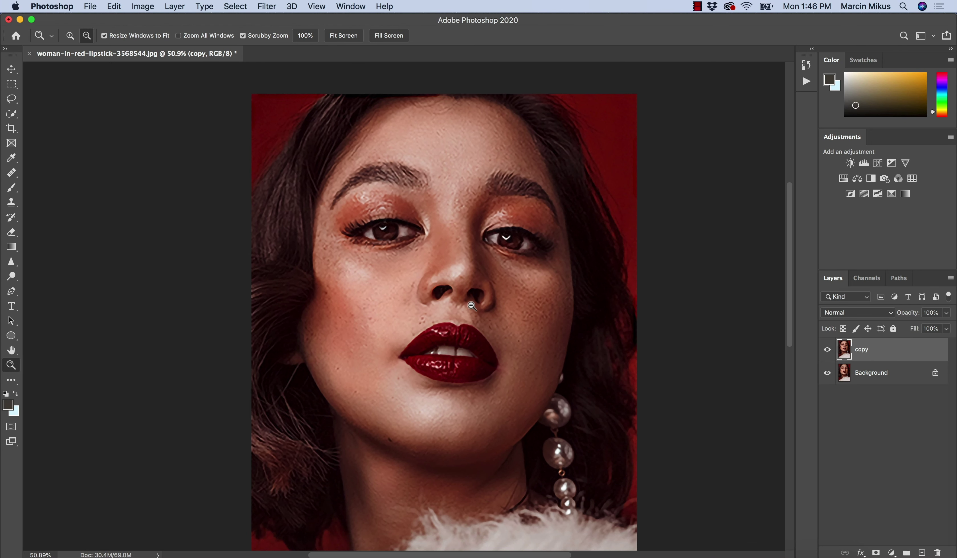
right_click(867, 348)
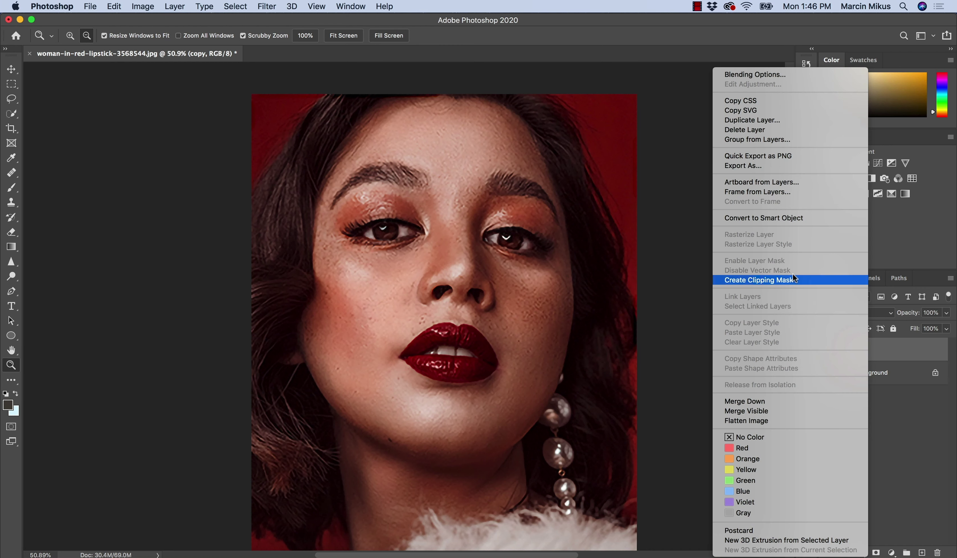
click(767, 218)
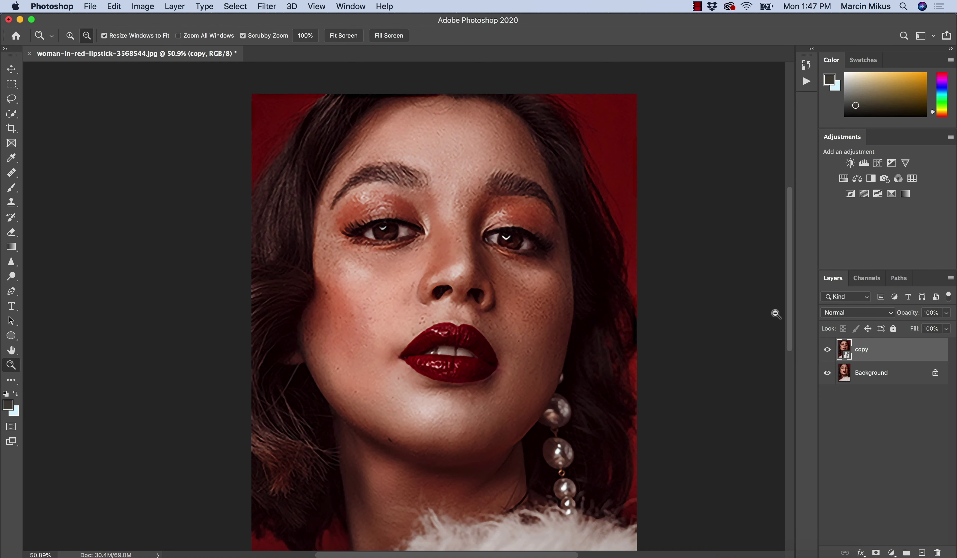
Start a Smart Blur on the "copy" layer and frame the nose and eye in the filter preview at 50% magnification
drag(406, 272, 433, 285)
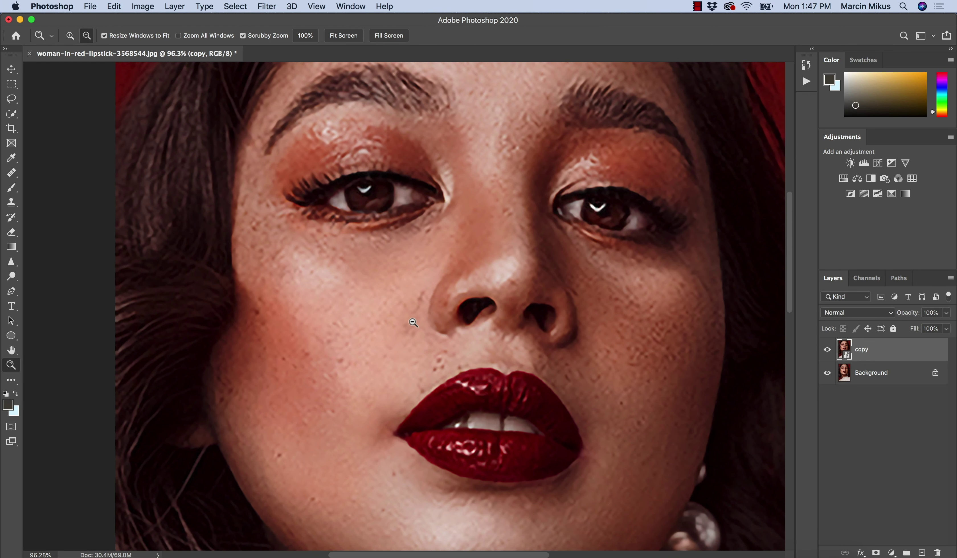
drag(285, 317, 399, 253)
click(486, 275)
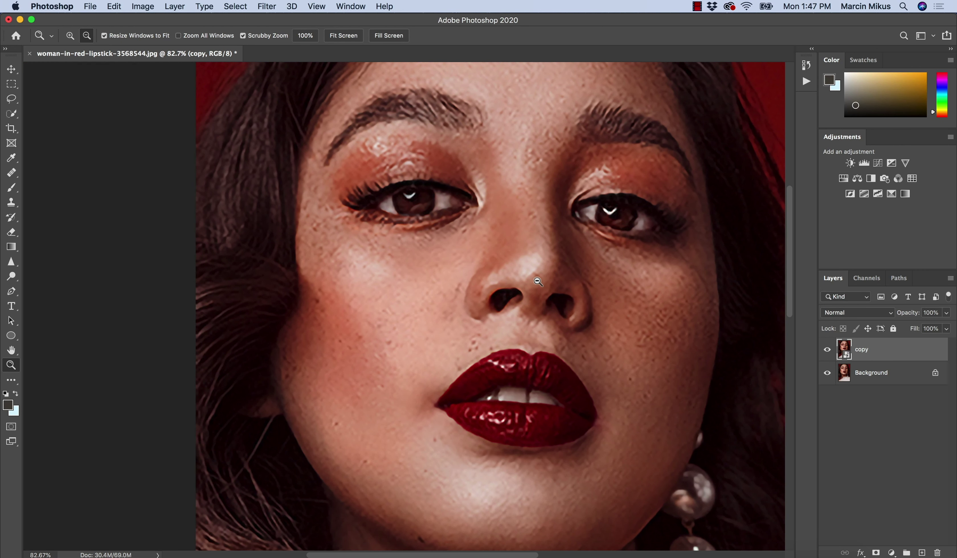
drag(535, 266, 466, 331)
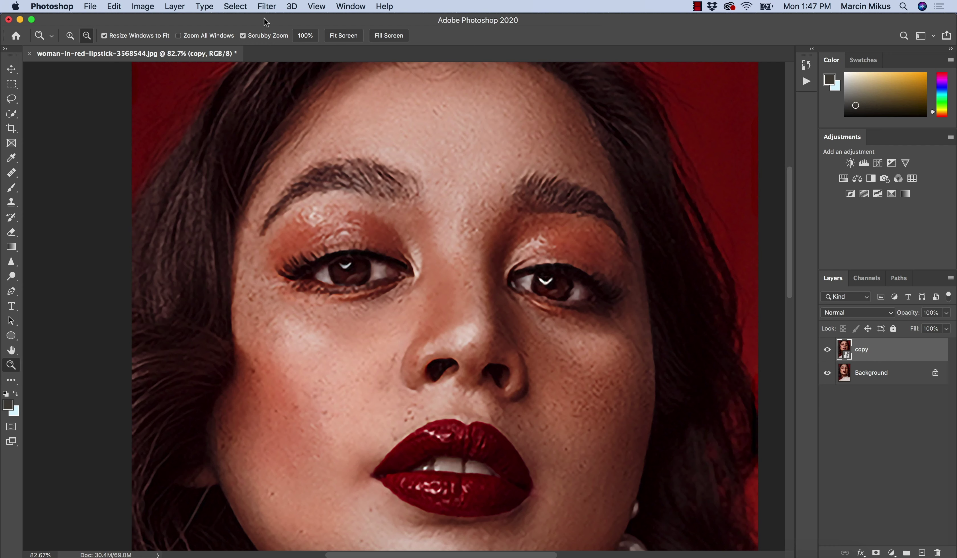
click(267, 7)
mouse_move(363, 142)
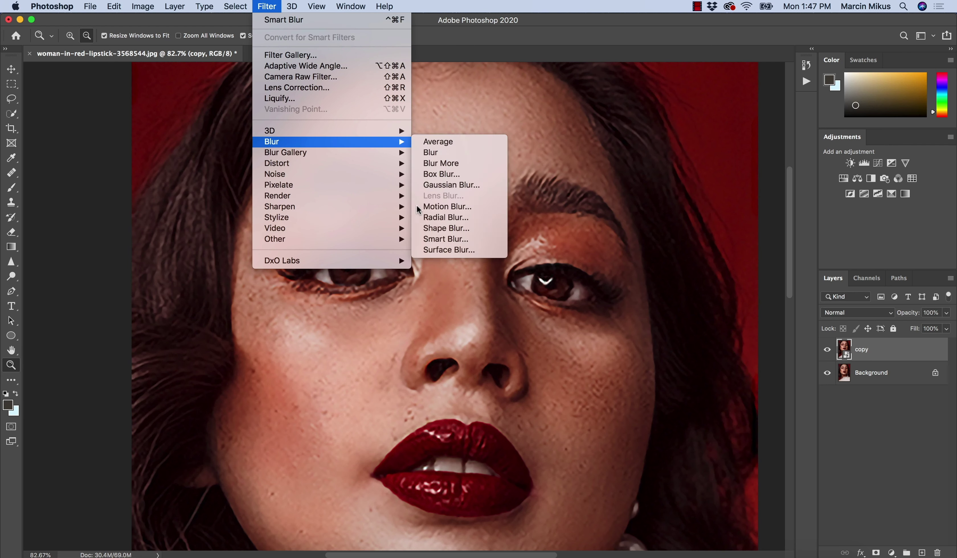
click(467, 243)
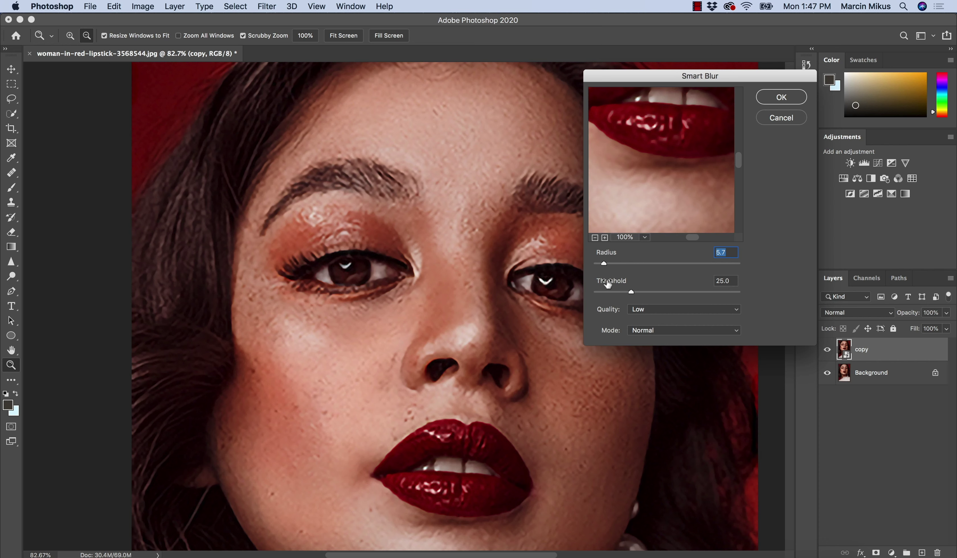
click(595, 237)
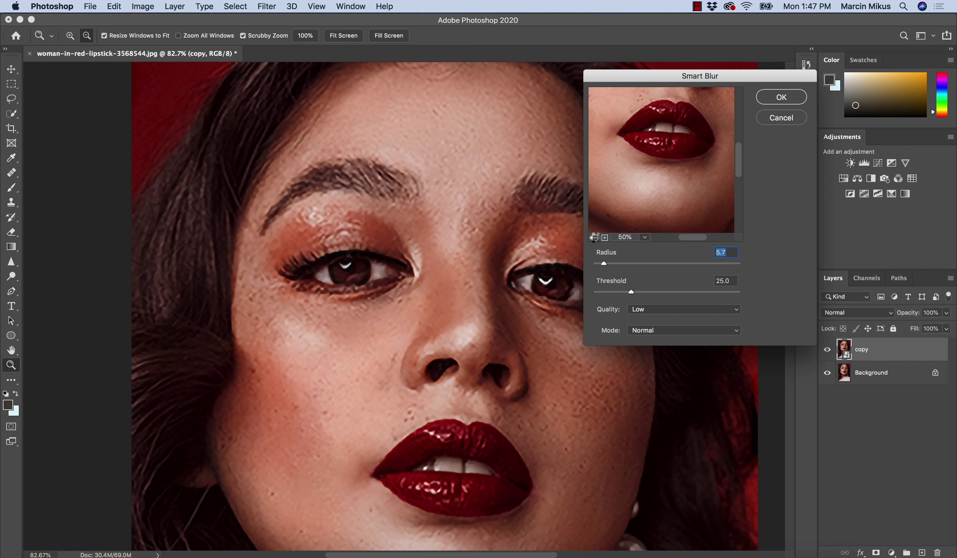
alt+click(649, 153)
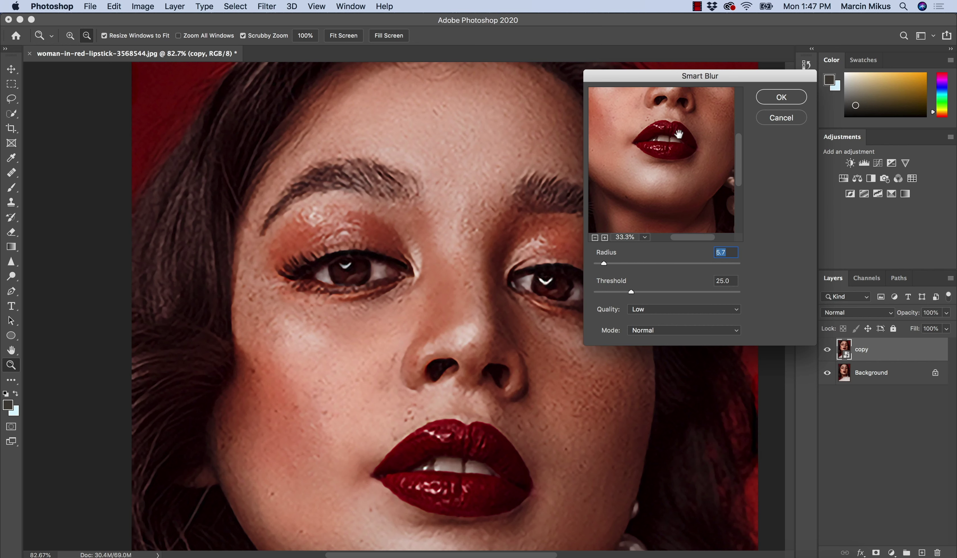
drag(678, 134, 634, 219)
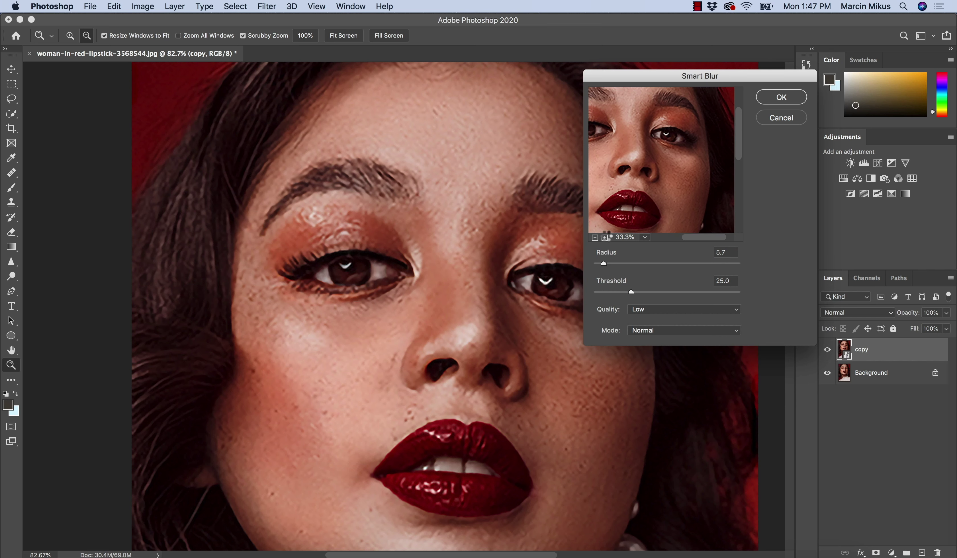
ctrl+click(637, 143)
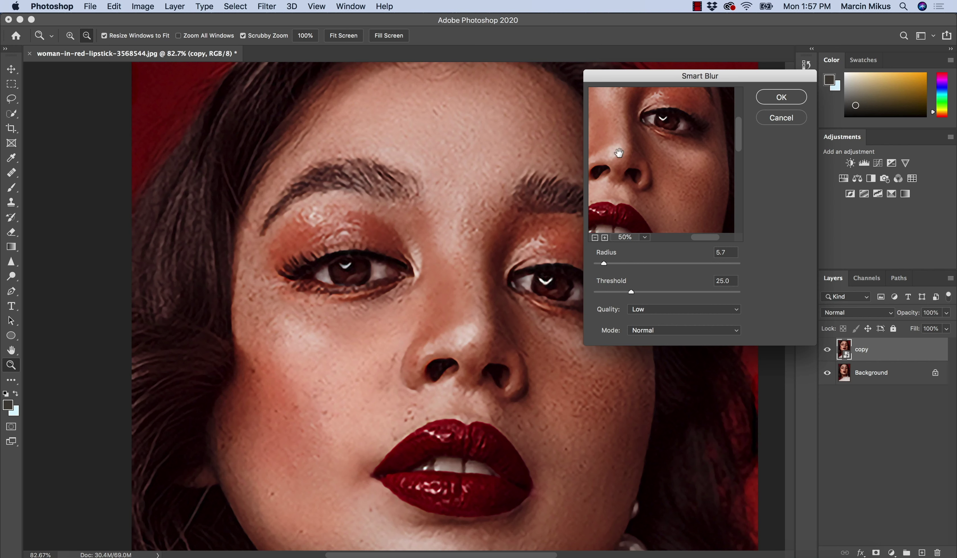
Set the Smart Blur radius to 100 and threshold to 15, and apply the filter
drag(604, 264, 576, 288)
drag(596, 263, 724, 260)
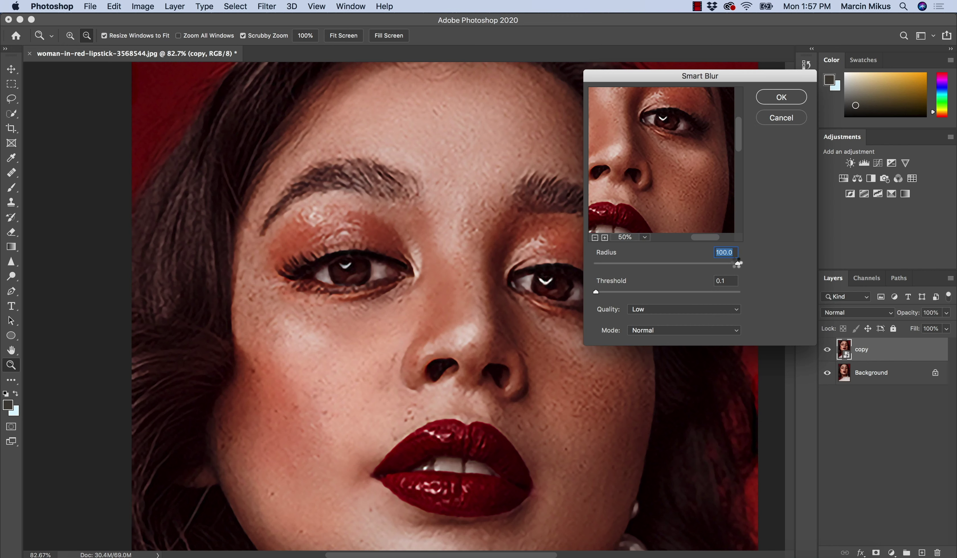
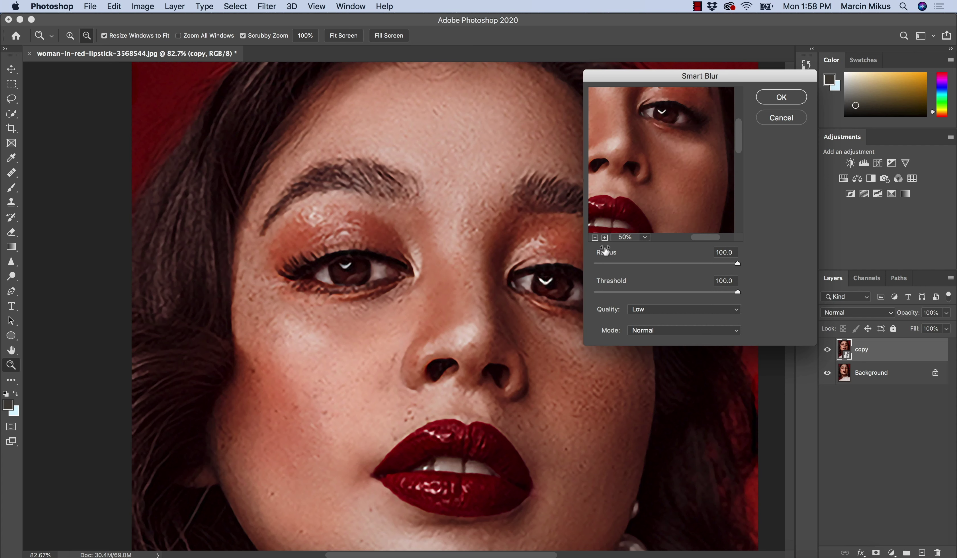
click(665, 291)
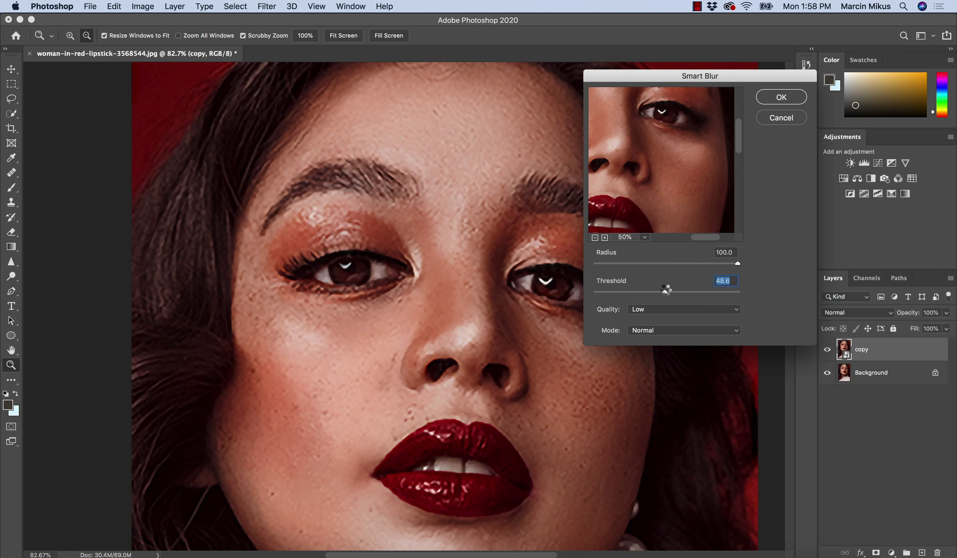
click(644, 292)
mouse_move(621, 291)
mouse_down()
mouse_move(577, 293)
mouse_move(616, 289)
mouse_up()
text(15)
click(781, 97)
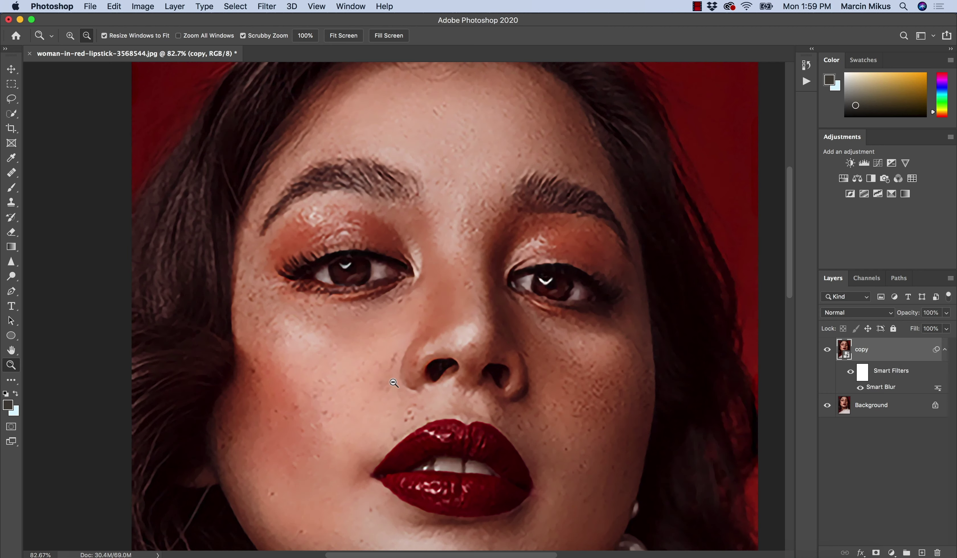
Compare the portrait before and after Smart Blur by repeatedly toggling the visibility of the "copy" layer
click(824, 352)
click(826, 353)
click(827, 353)
click(827, 353)
click(827, 353)
click(828, 354)
click(828, 353)
click(827, 353)
click(827, 353)
click(826, 351)
click(827, 351)
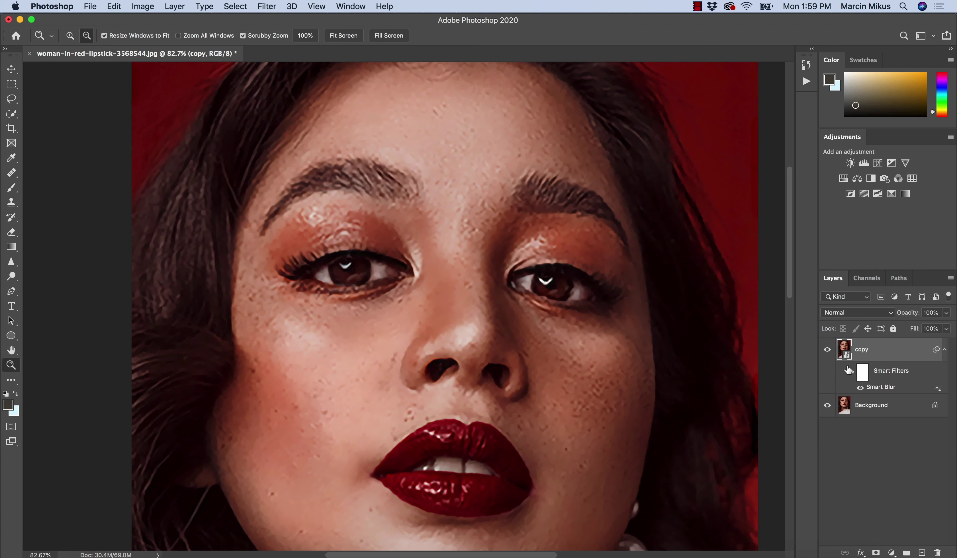
Review the Smart Blur filter's settings, accept them unchanged, and compare the skin with the "copy" layer hidden and shown
double_click(879, 389)
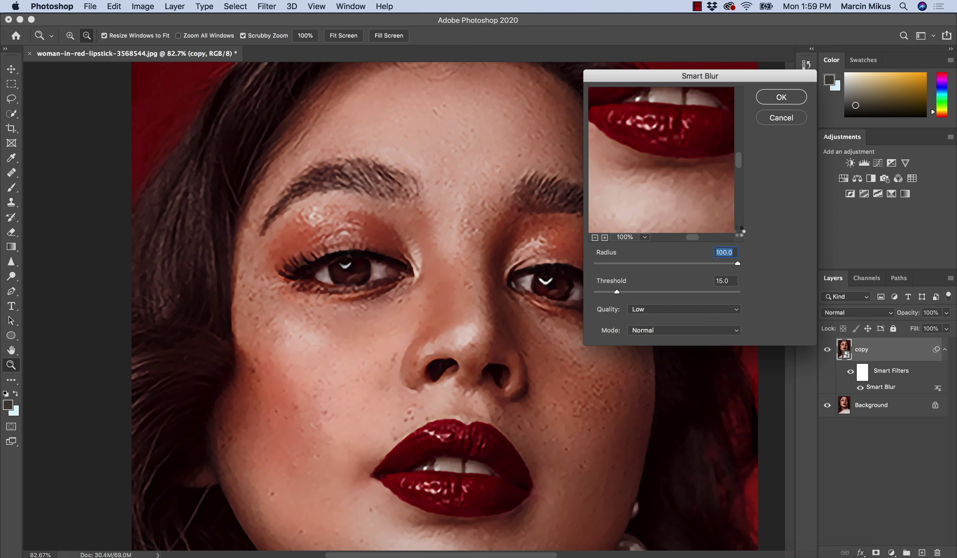
click(777, 101)
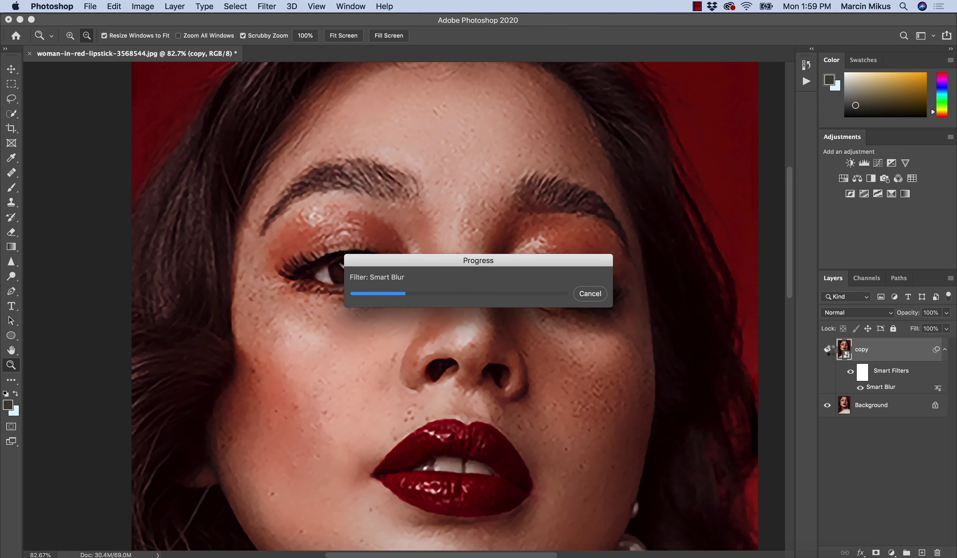
click(827, 350)
click(827, 352)
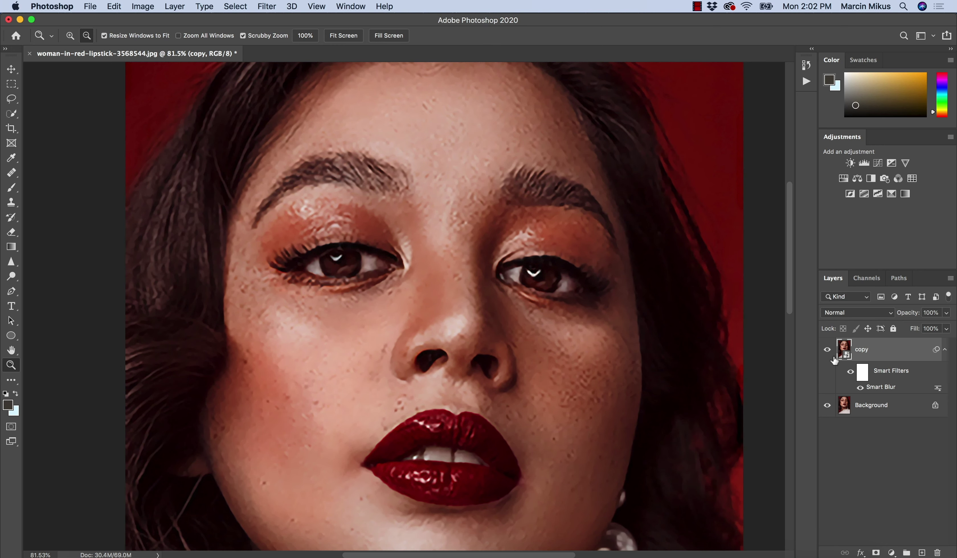
click(831, 352)
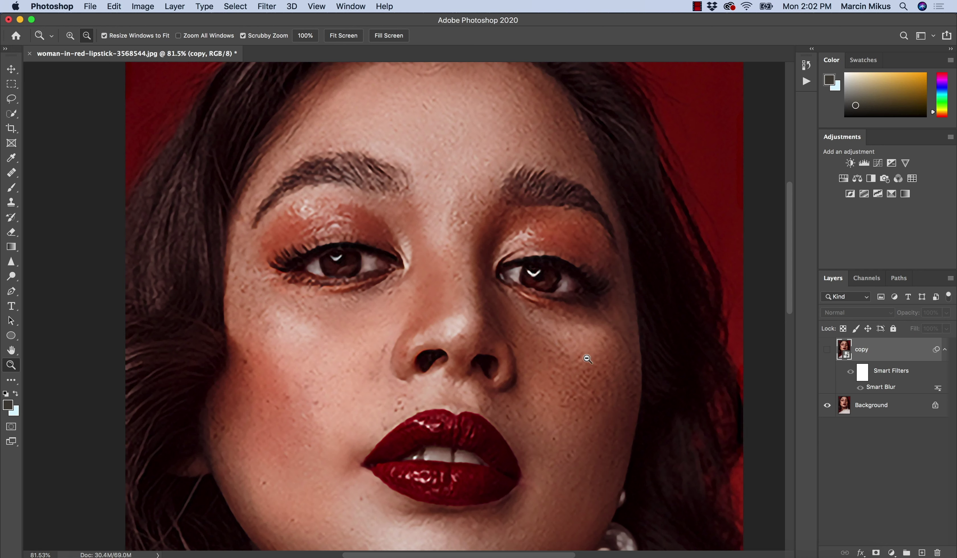
click(829, 350)
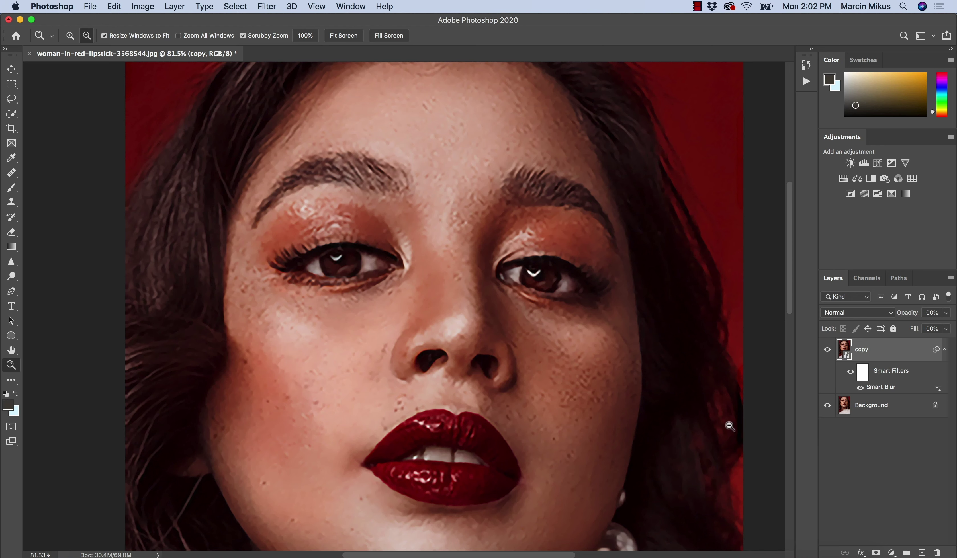
click(827, 350)
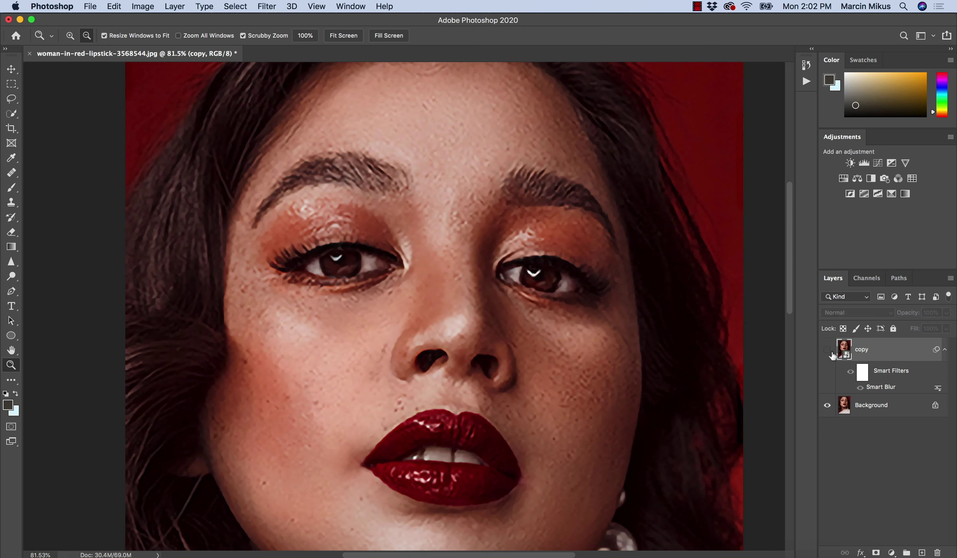
click(828, 350)
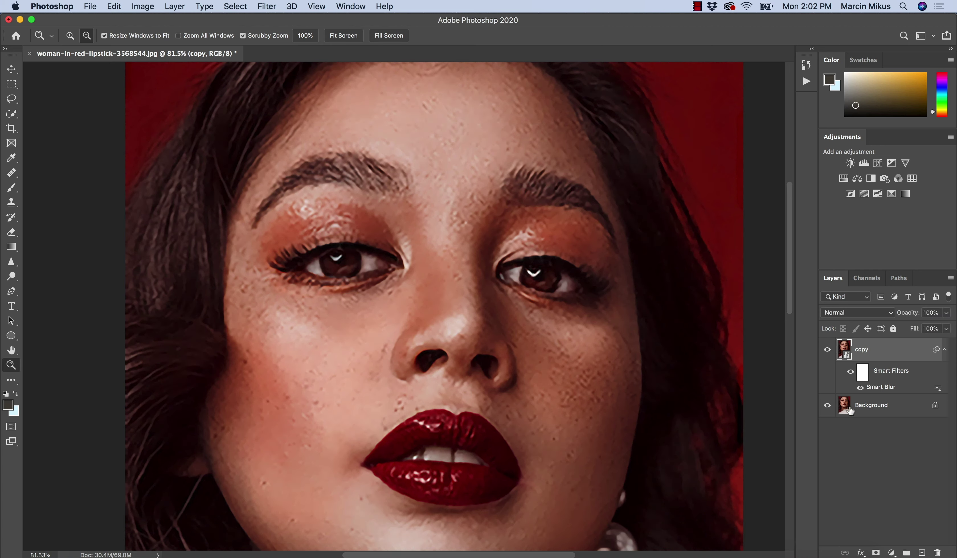
Add a layer mask to the "copy" layer and select the Brush tool for painting on it
click(876, 553)
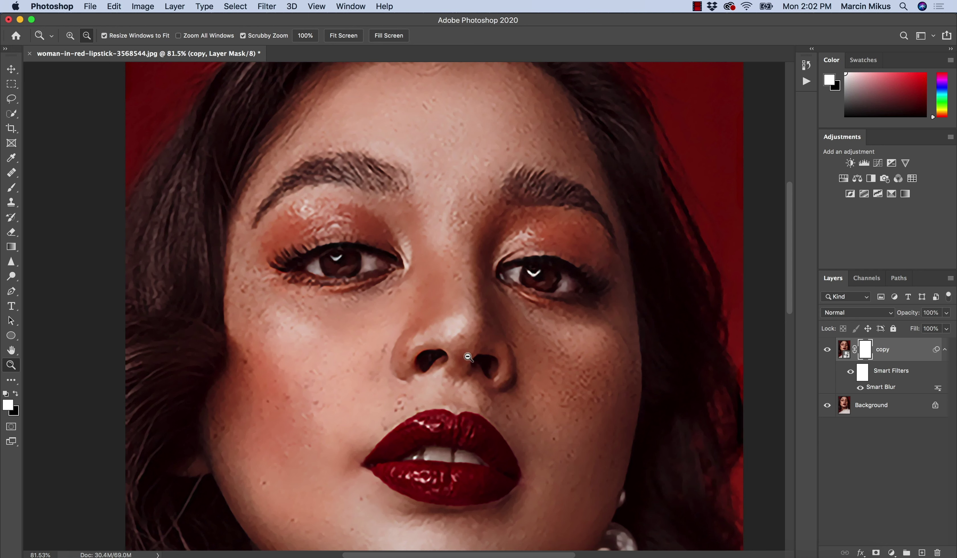
click(12, 187)
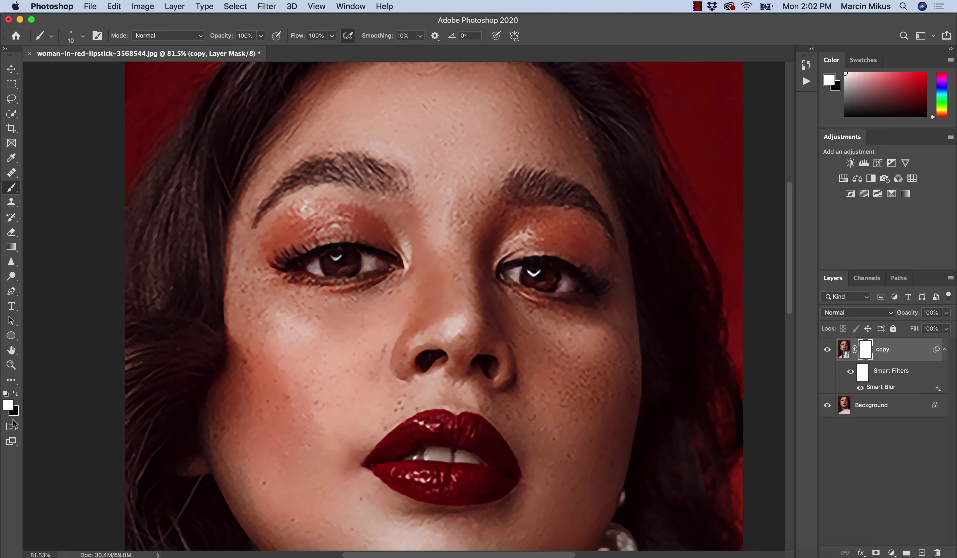
click(9, 407)
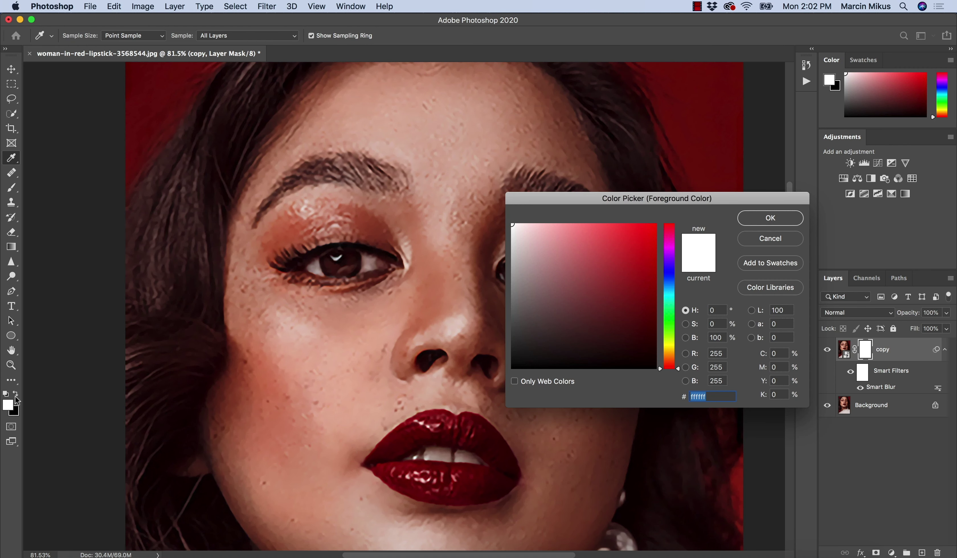
click(750, 239)
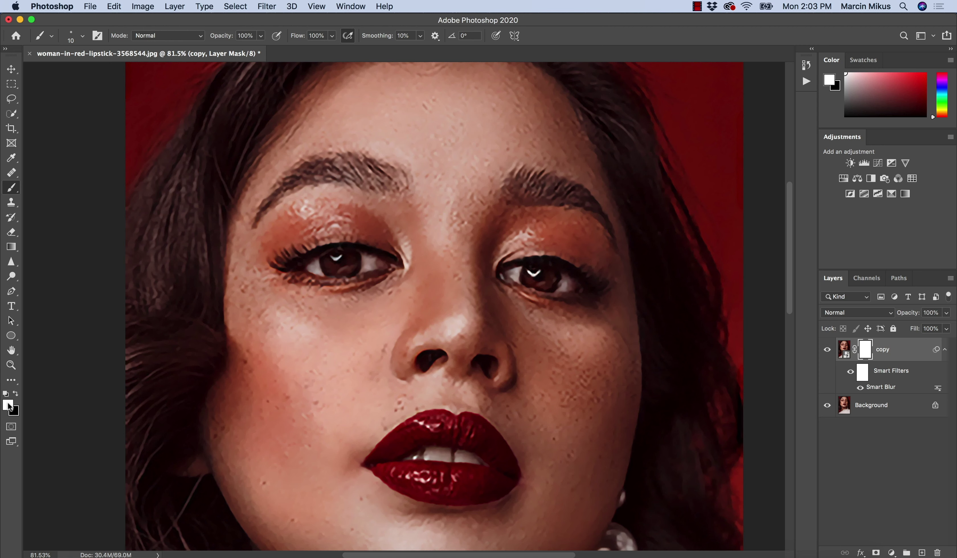
Paint the eyes and lips black on the "copy" layer's mask with a brush enlarged to 175
key(x)
key(bracketright)
key(bracketright)
key(bracketright)
key(bracketright)
key(bracketright)
key(bracketright)
key(bracketright)
key(bracketright)
mouse_move(495, 490)
mouse_down()
mouse_move(502, 458)
mouse_move(483, 442)
mouse_move(431, 434)
mouse_move(382, 459)
mouse_up()
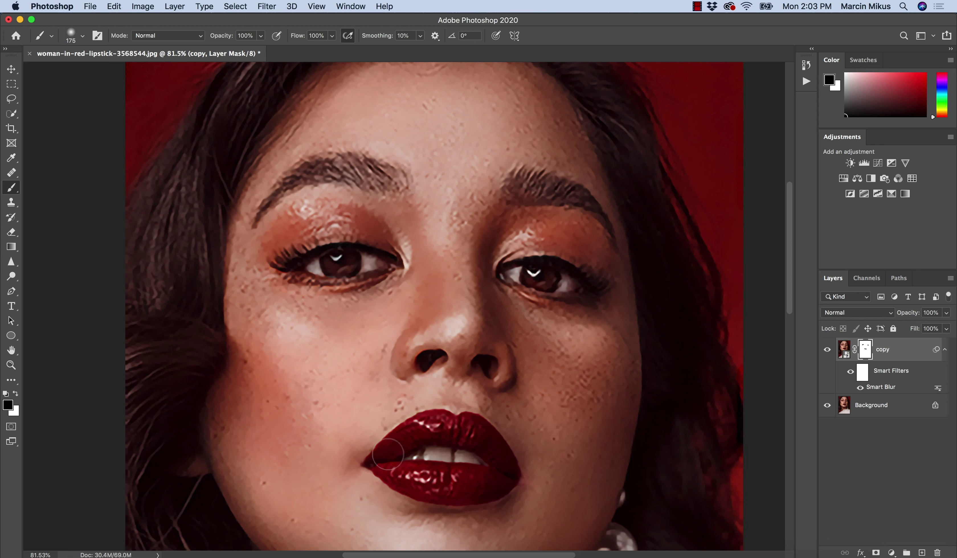
Paint the hair and surroundings of the face black on the "copy" layer's mask with a brush enlarged to 600
key(z)
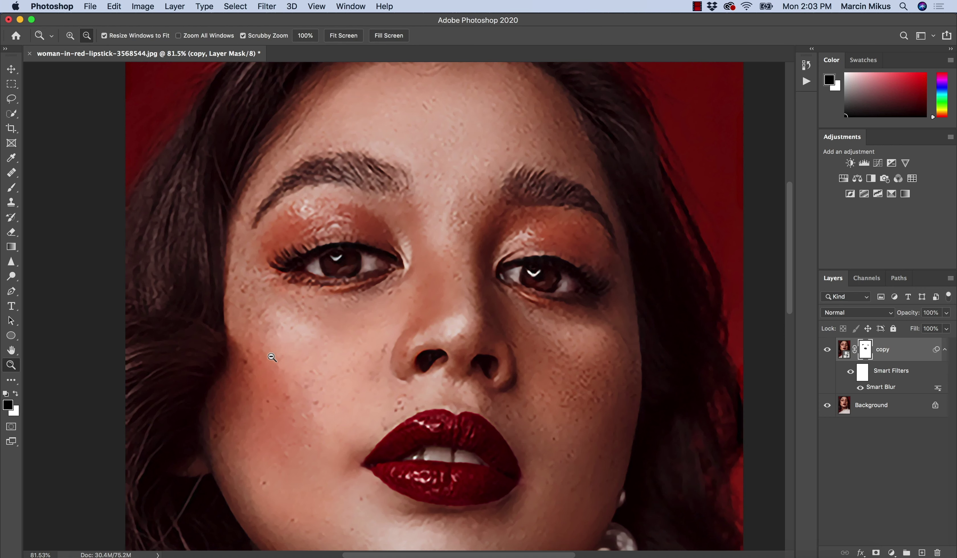
drag(272, 358, 245, 380)
key(b)
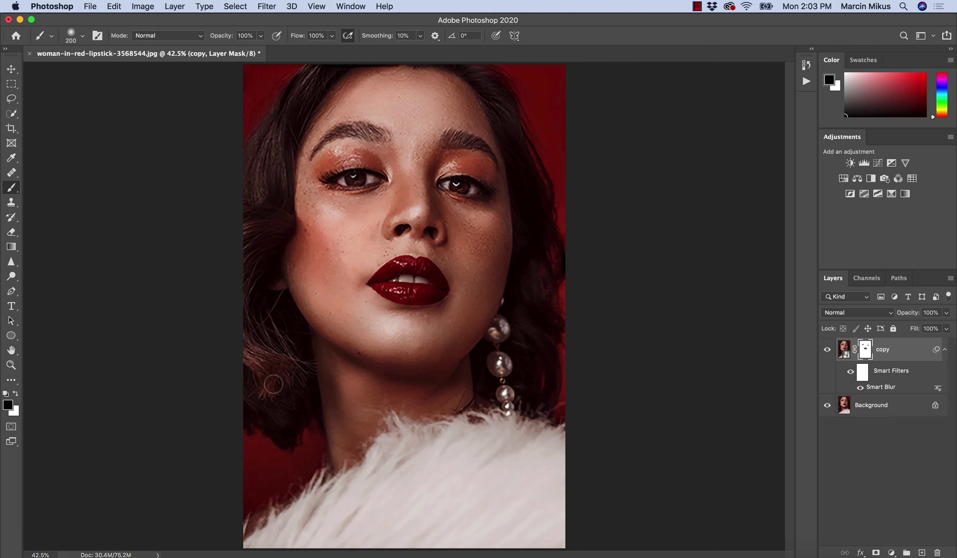
key(bracketright)
key(bracketright)
key(bracketright)
key(bracketright)
drag(263, 173, 266, 152)
click(498, 114)
mouse_move(533, 166)
mouse_down()
mouse_move(544, 213)
mouse_move(540, 306)
mouse_move(525, 389)
mouse_up()
Create a new layer above the "copy" layer and name it "texture"
key(super+space)
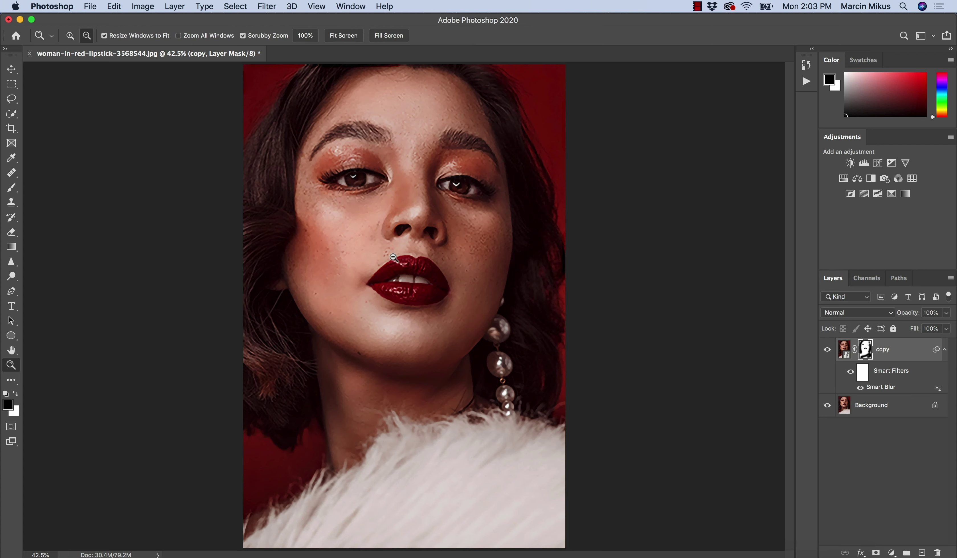
super+click(360, 240)
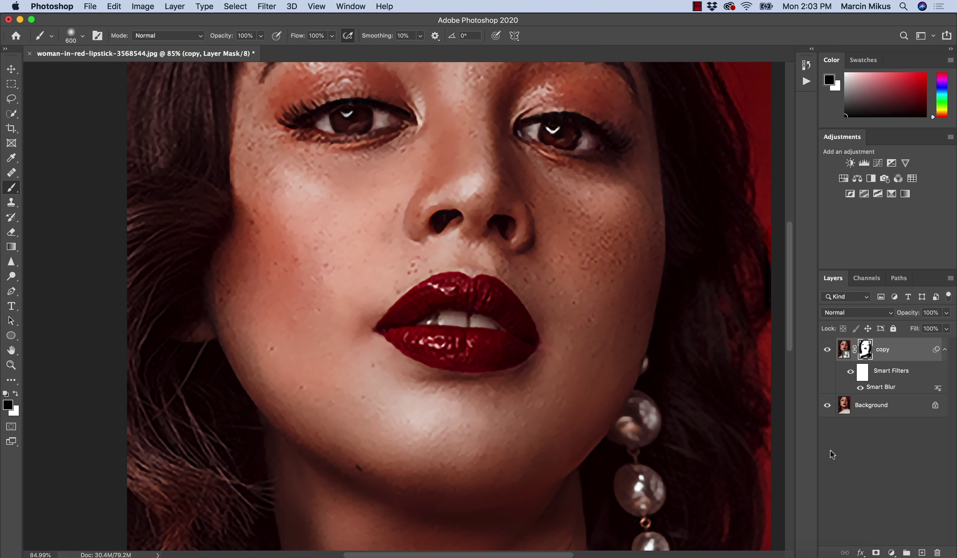
click(921, 553)
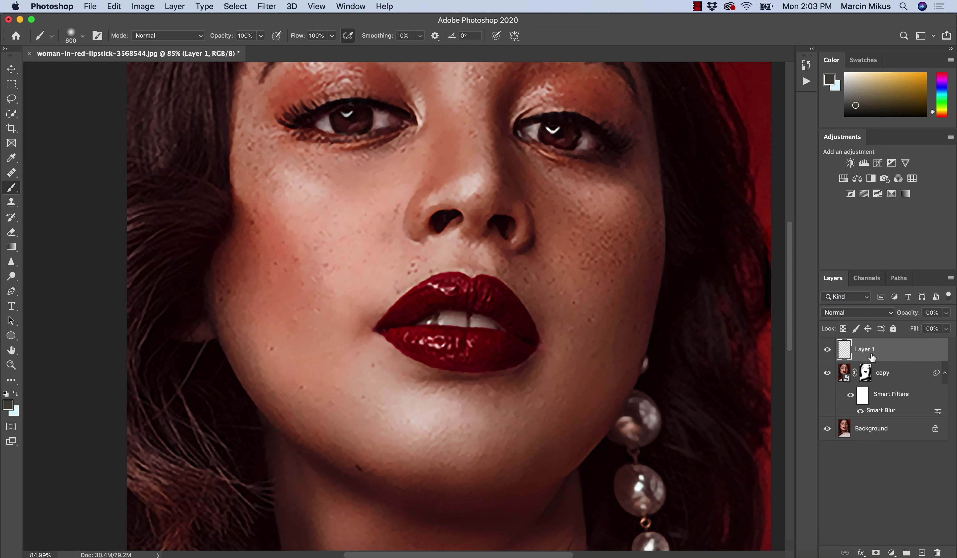
double_click(867, 354)
text(text)
key(Return)
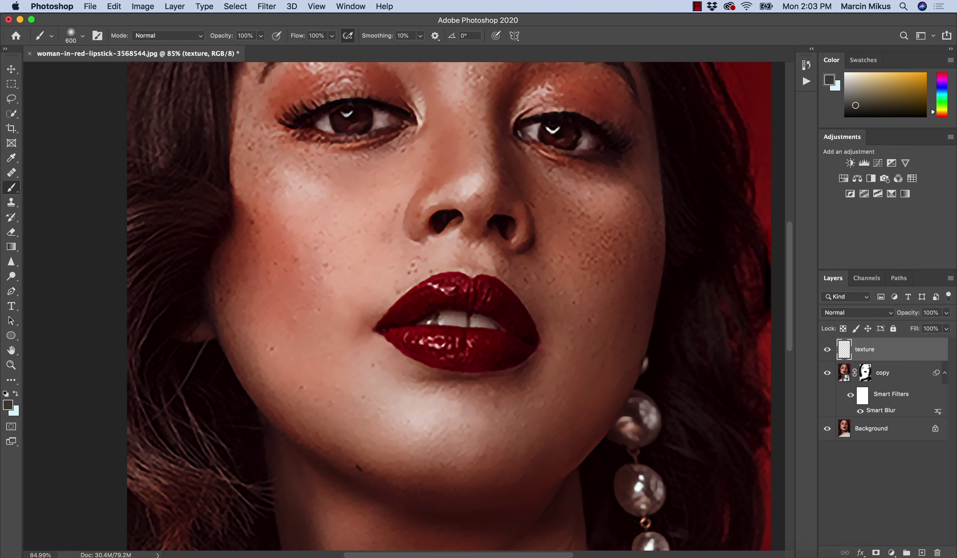
Fill the "texture" layer with 50% gray and set its blend mode to Overlay
click(12, 68)
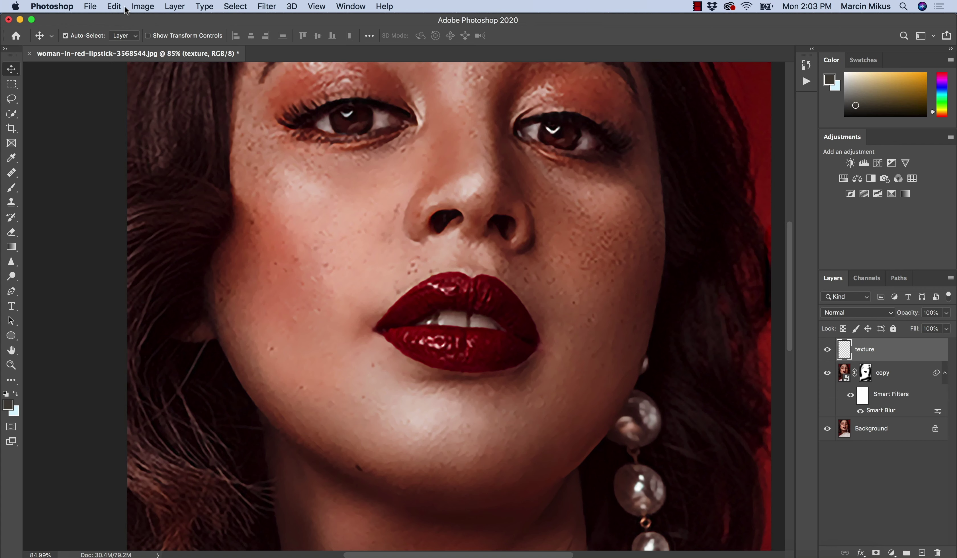
click(114, 6)
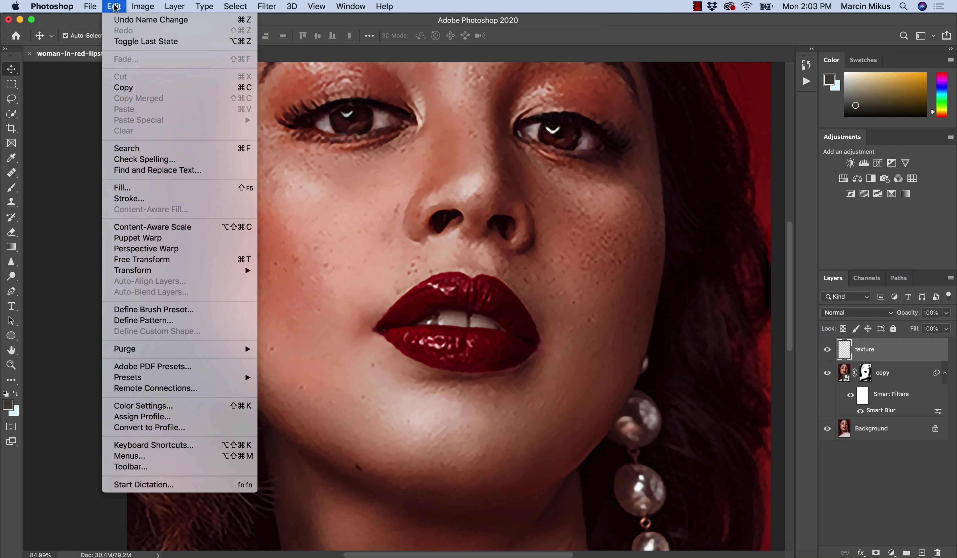
click(128, 188)
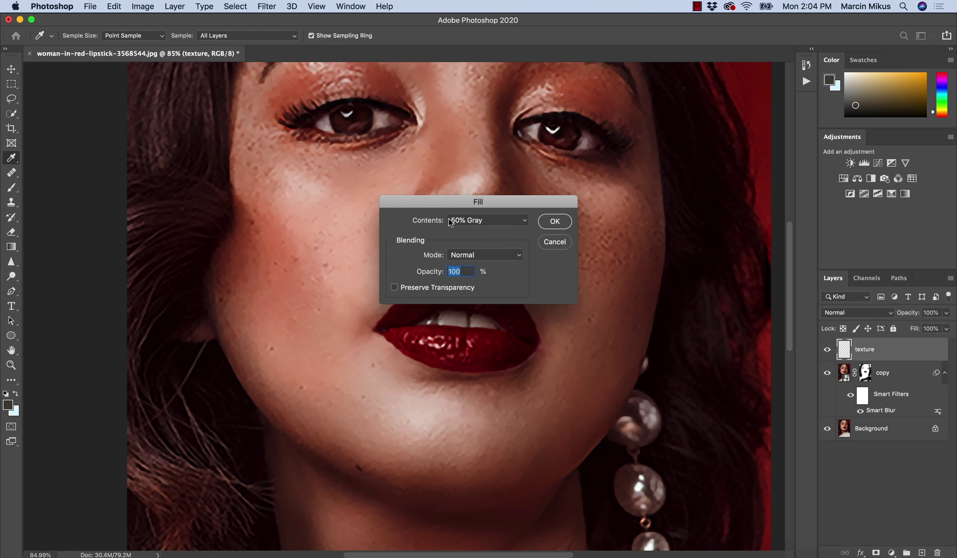
click(549, 225)
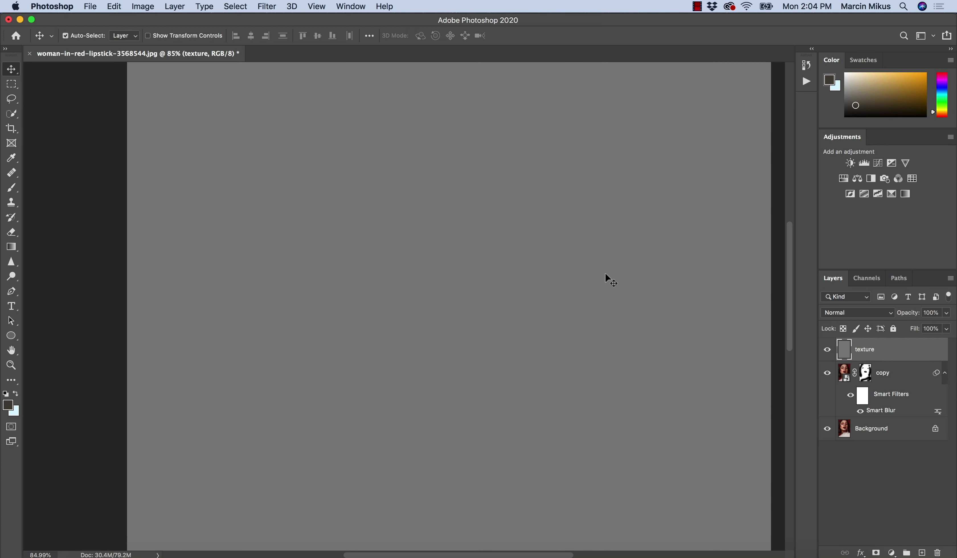
click(834, 314)
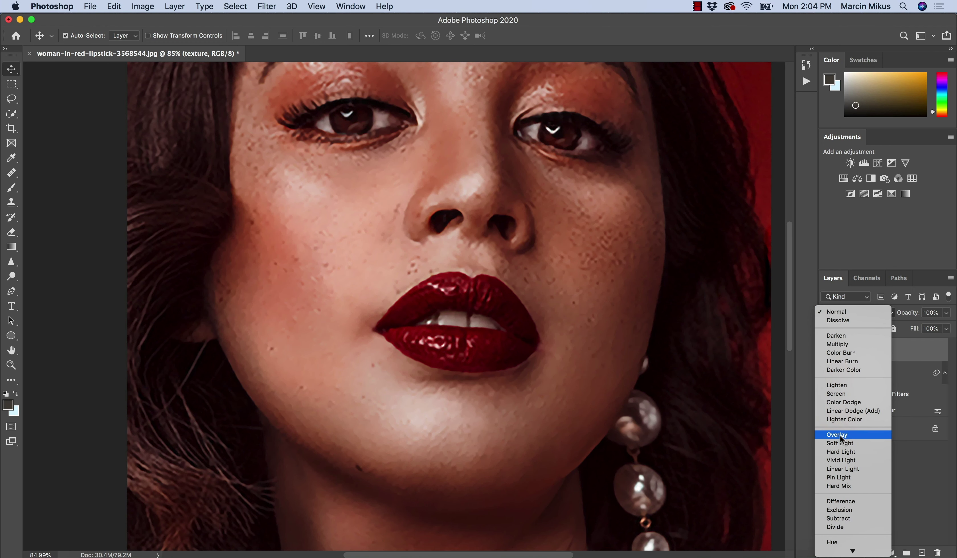
click(841, 433)
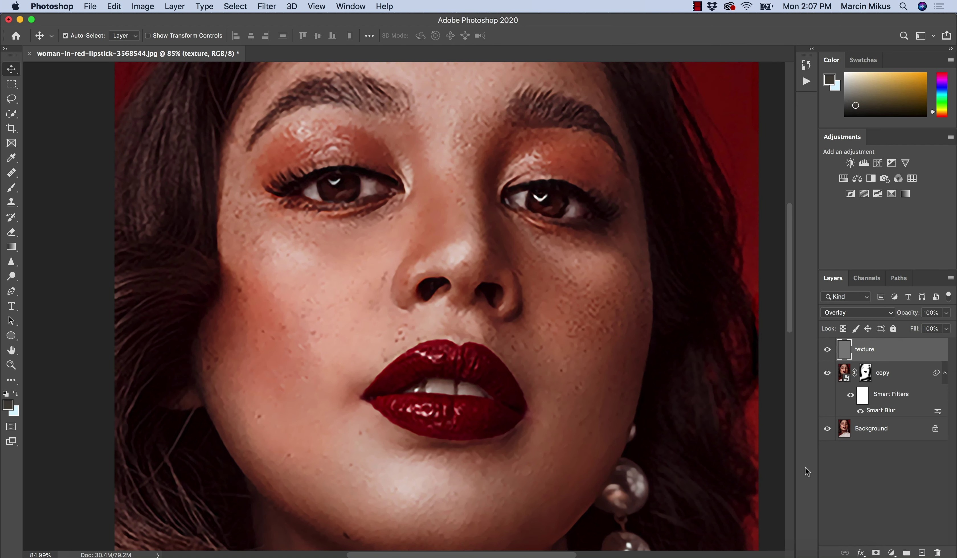
Convert the "texture" layer to a smart object and apply Camera Raw grain with amount 100, size 80 and increased roughness
right_click(869, 351)
click(790, 218)
click(270, 6)
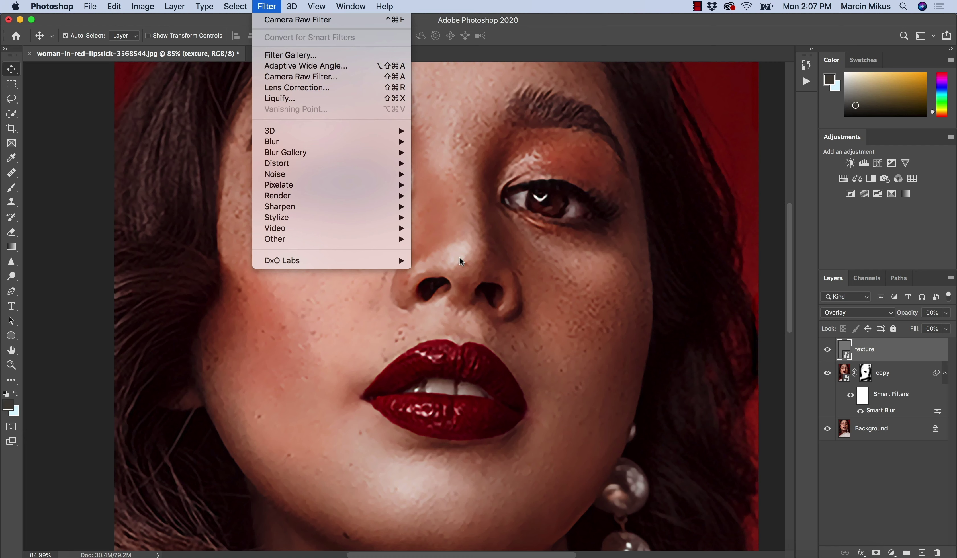
click(318, 77)
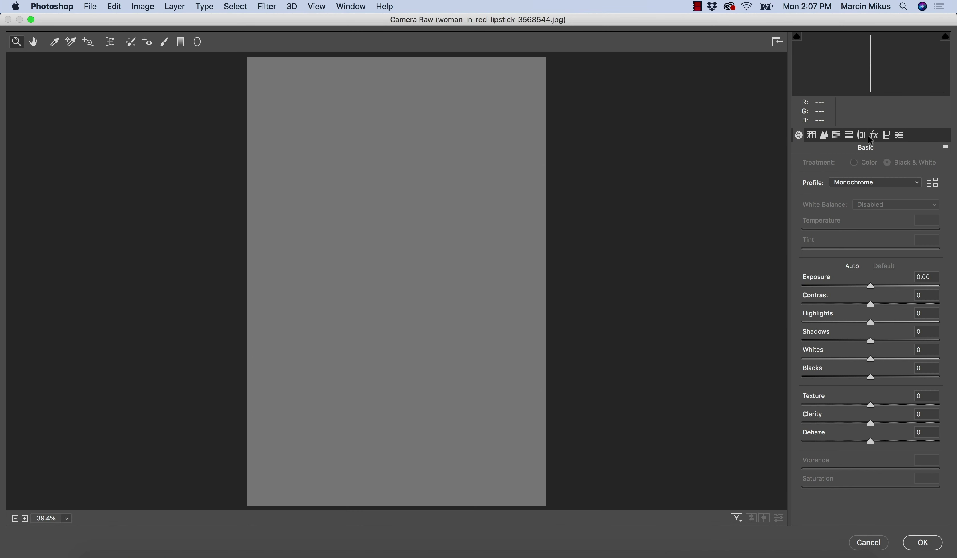
click(870, 139)
drag(870, 185, 951, 190)
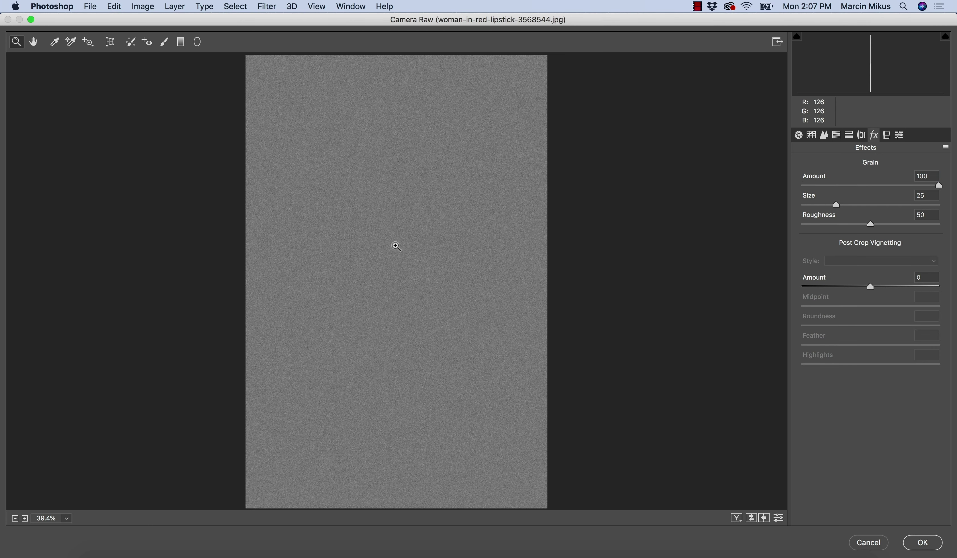
scroll(395, 246, up, 1)
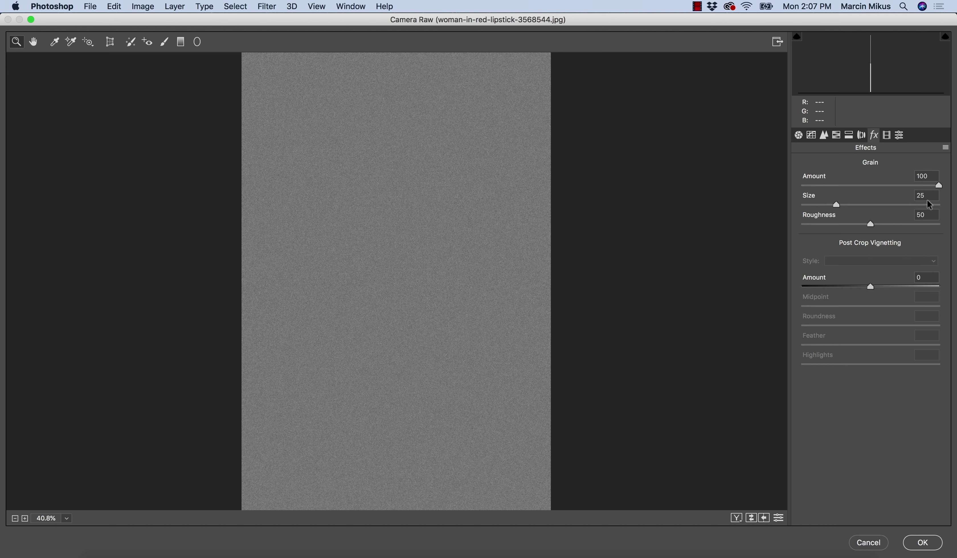
text(80)
drag(917, 222, 920, 221)
click(909, 541)
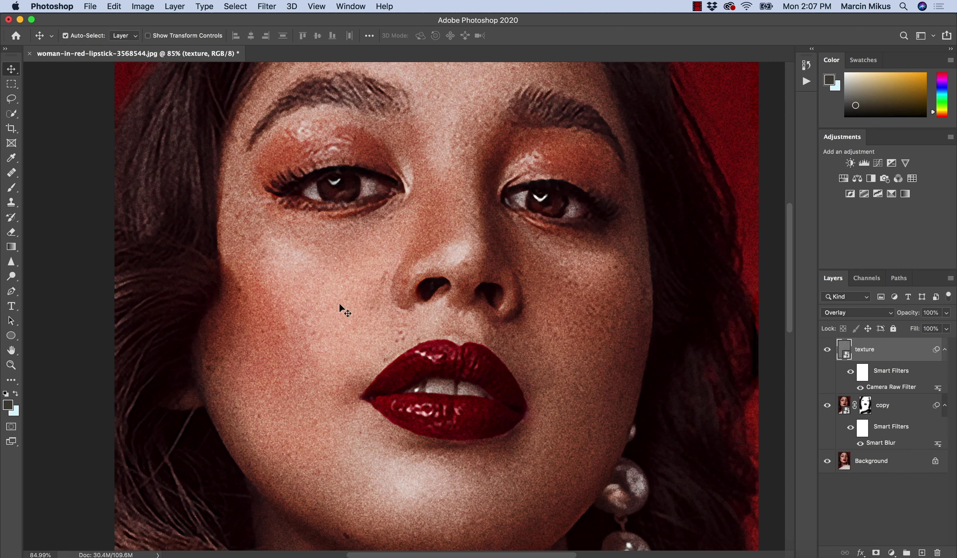
click(267, 7)
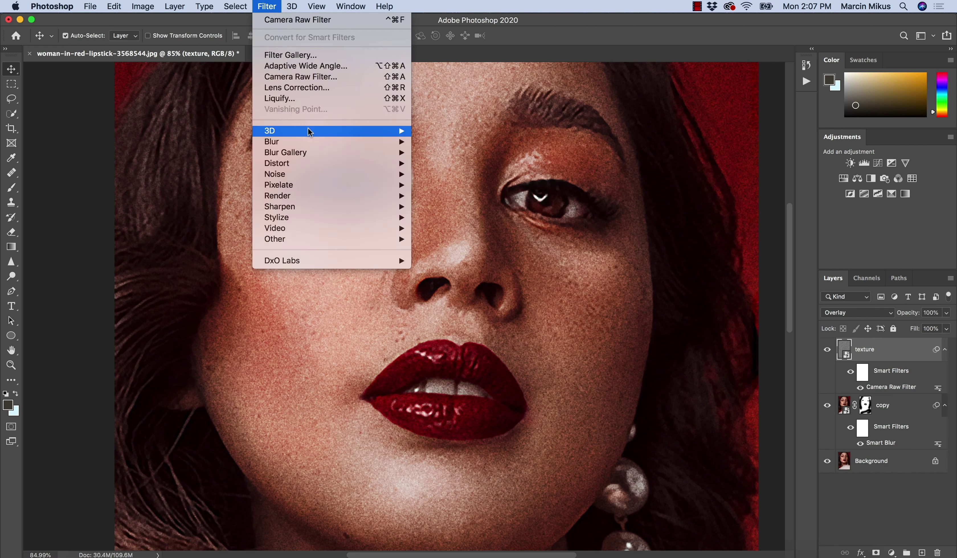
mouse_move(352, 188)
mouse_move(357, 217)
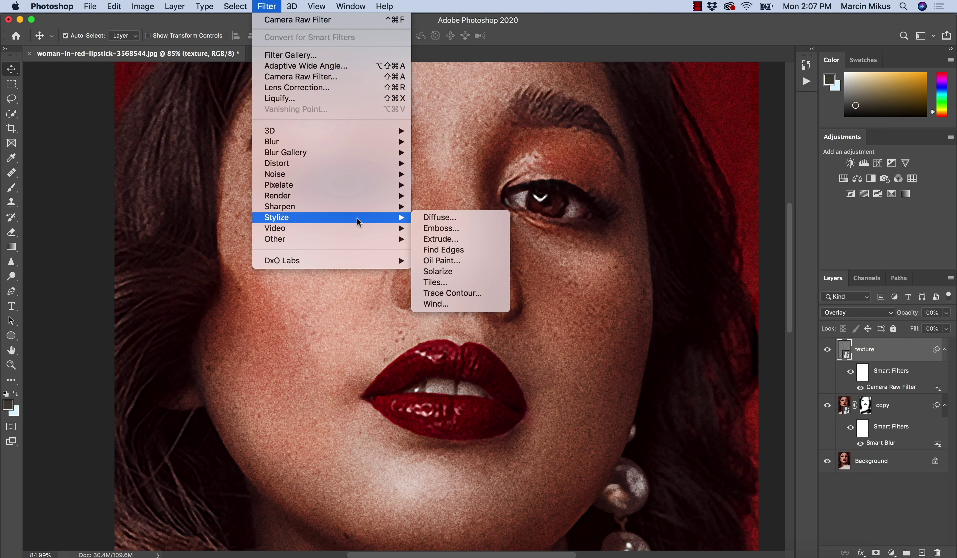
click(447, 229)
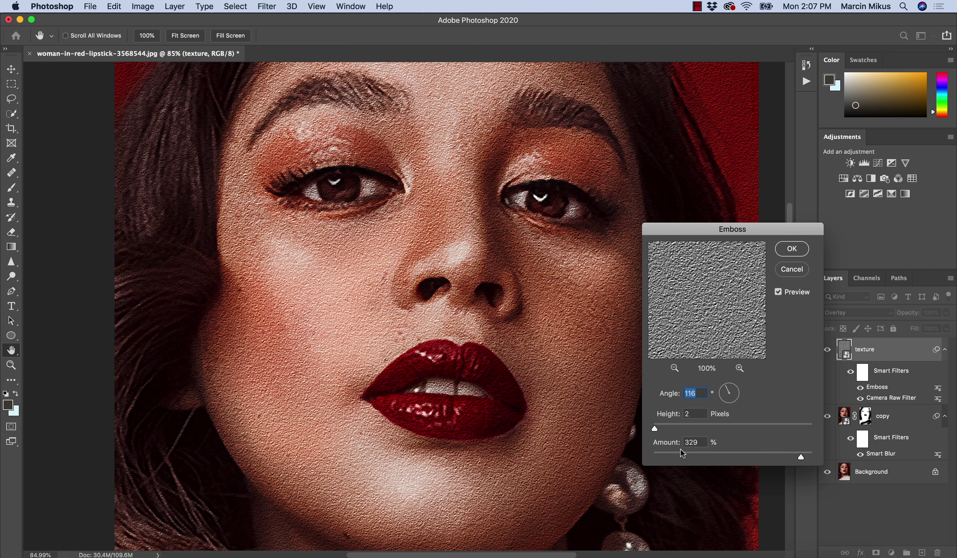
drag(801, 458, 811, 457)
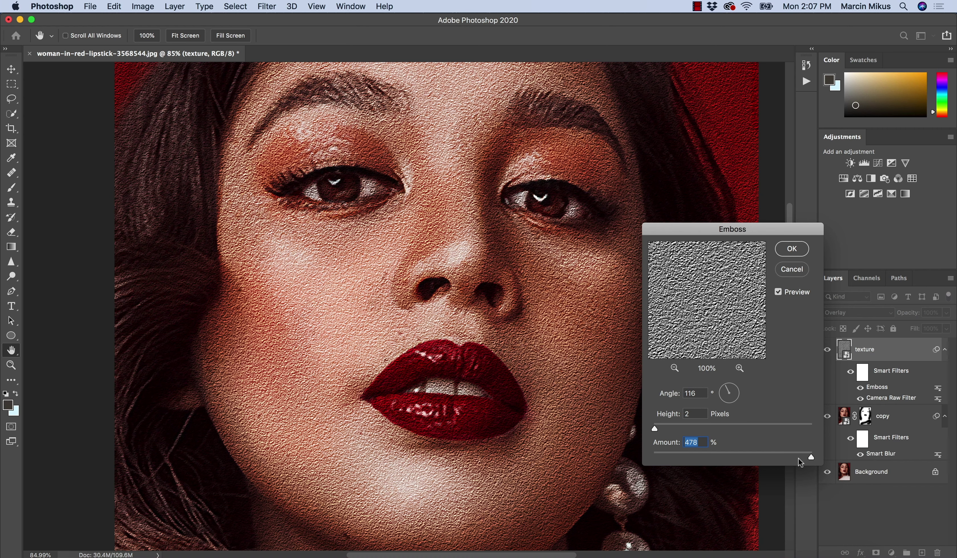
drag(752, 452, 760, 453)
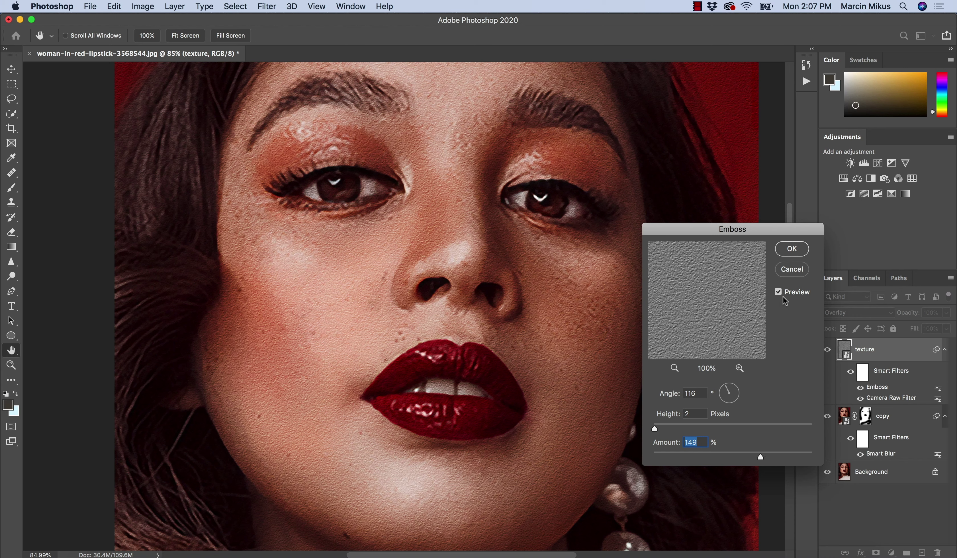
click(792, 270)
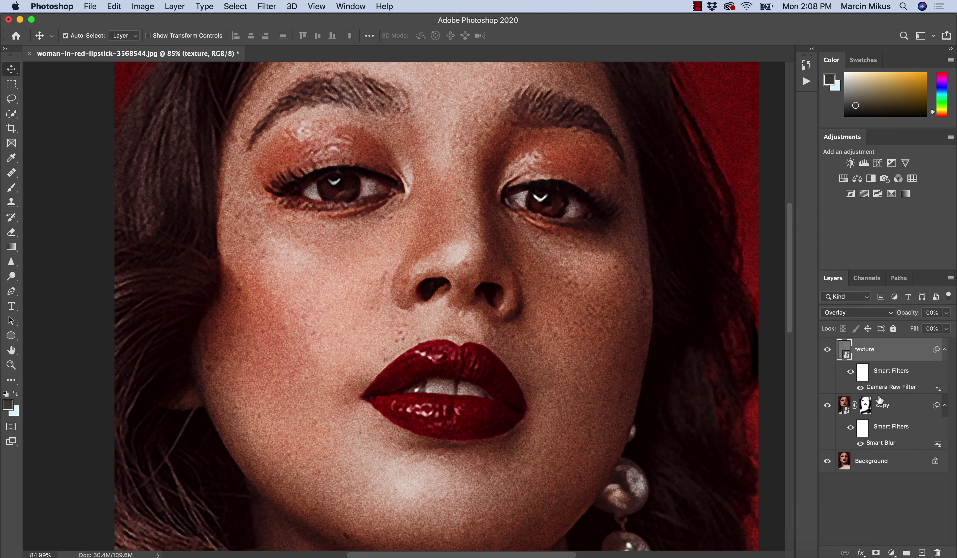
Edit the "texture" layer's Camera Raw Filter to grain size 100, roughness 100 and contrast +64
double_click(881, 390)
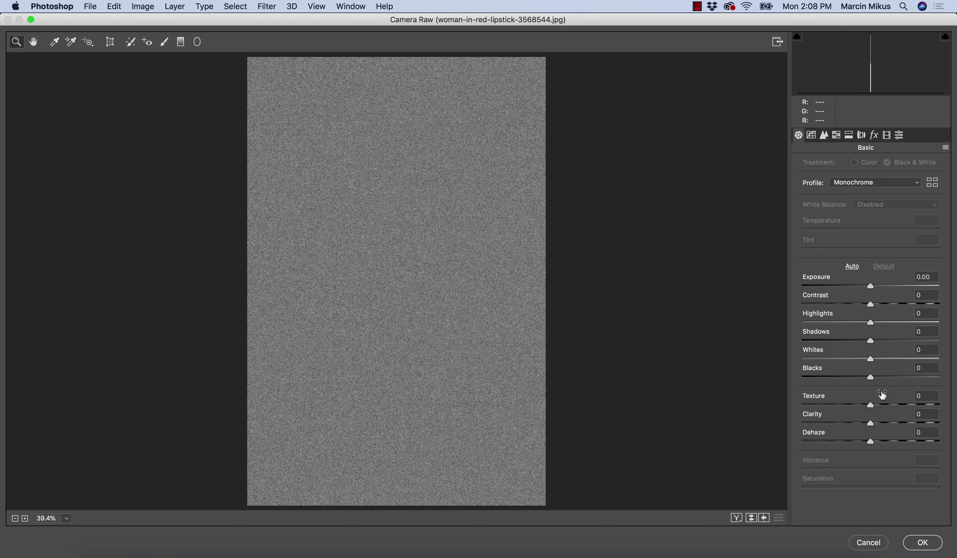
click(878, 134)
drag(914, 207, 946, 237)
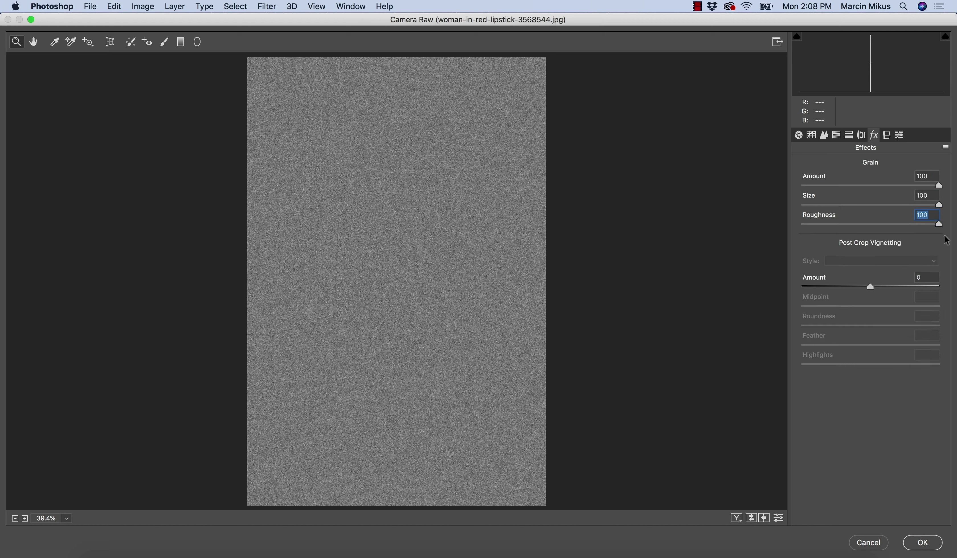
click(799, 135)
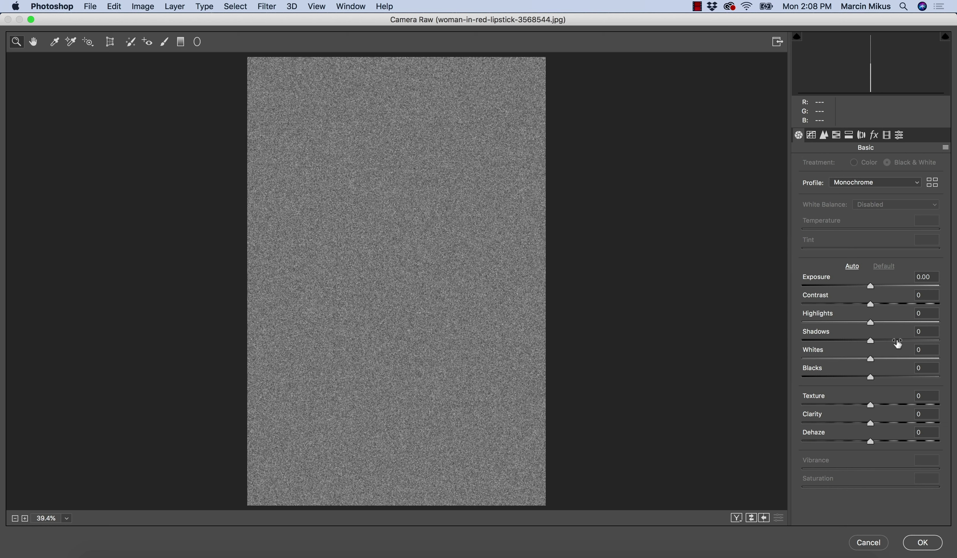
drag(892, 307, 914, 304)
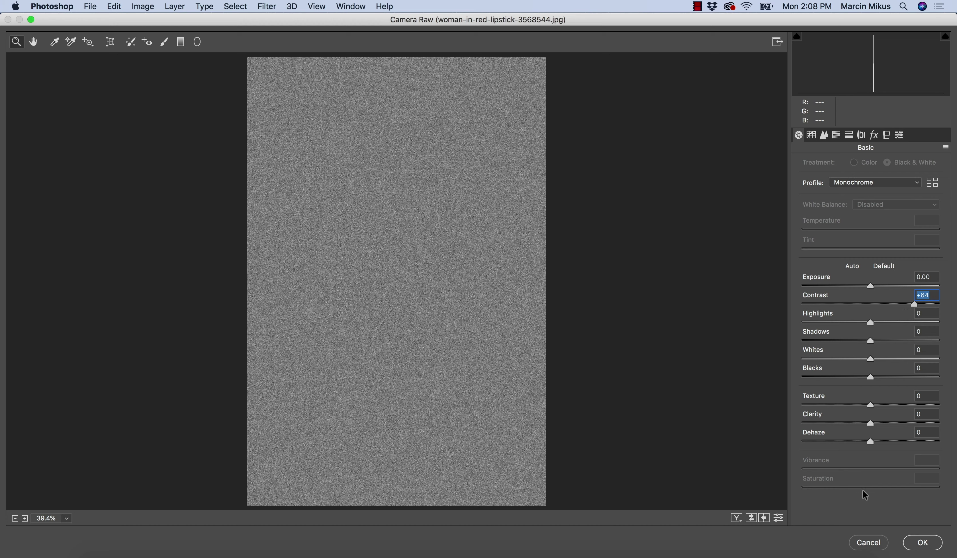
click(923, 542)
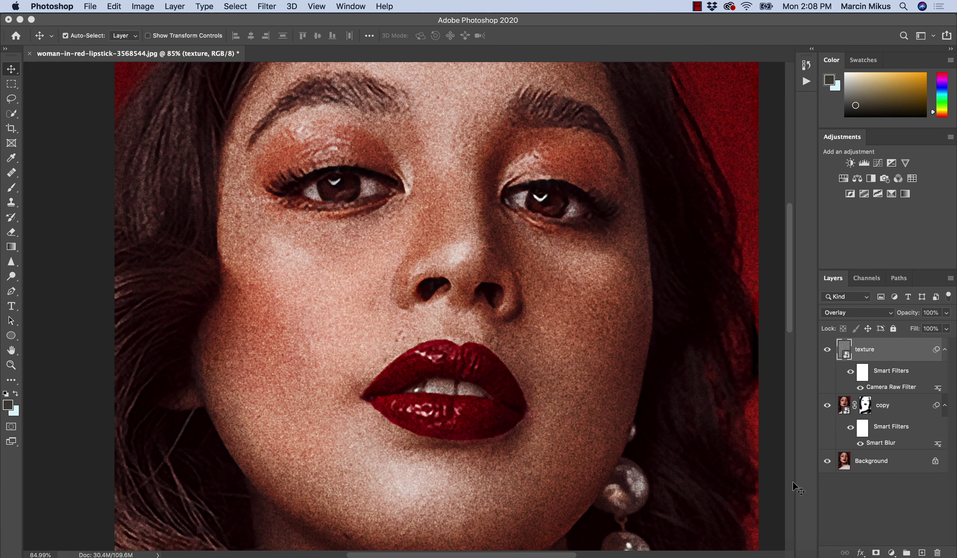
Emboss the "texture" layer with angle 116°, height 3 pixels and amount 282%, and change its blend mode to Soft Light
click(266, 6)
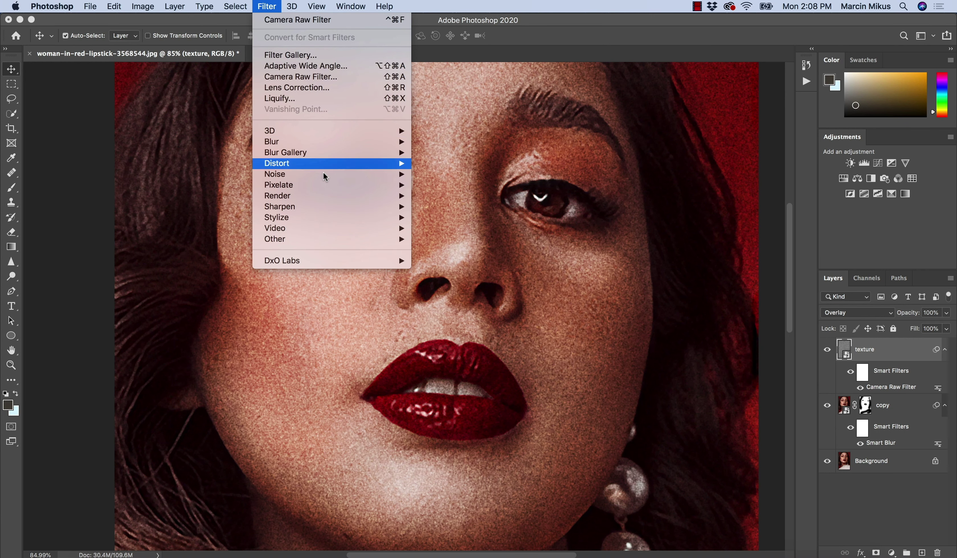
mouse_move(353, 188)
mouse_move(354, 217)
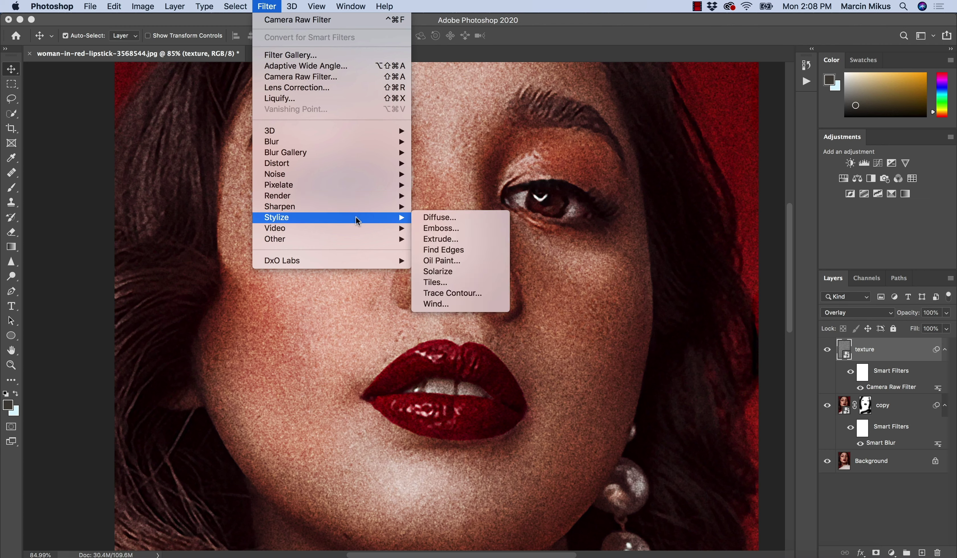
click(437, 229)
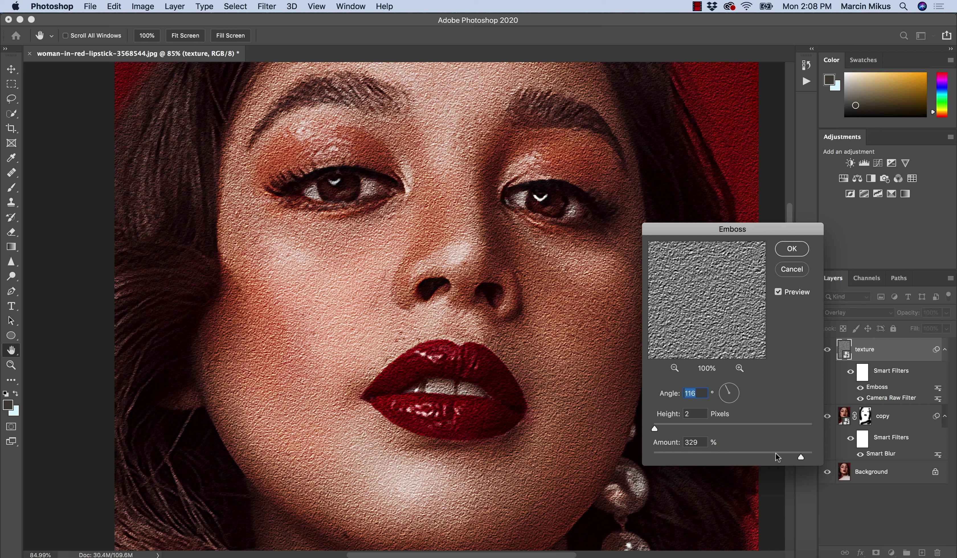
drag(702, 414, 669, 421)
text(3)
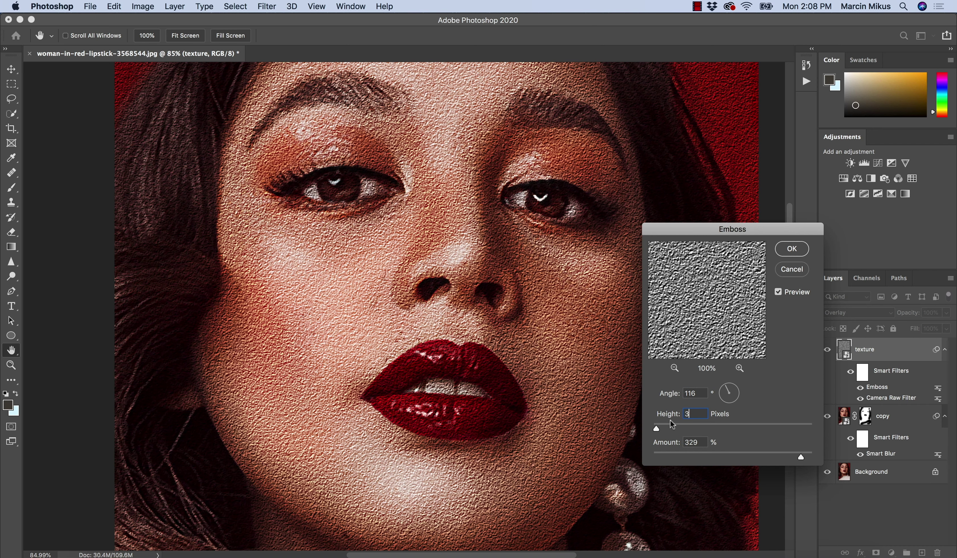
click(775, 454)
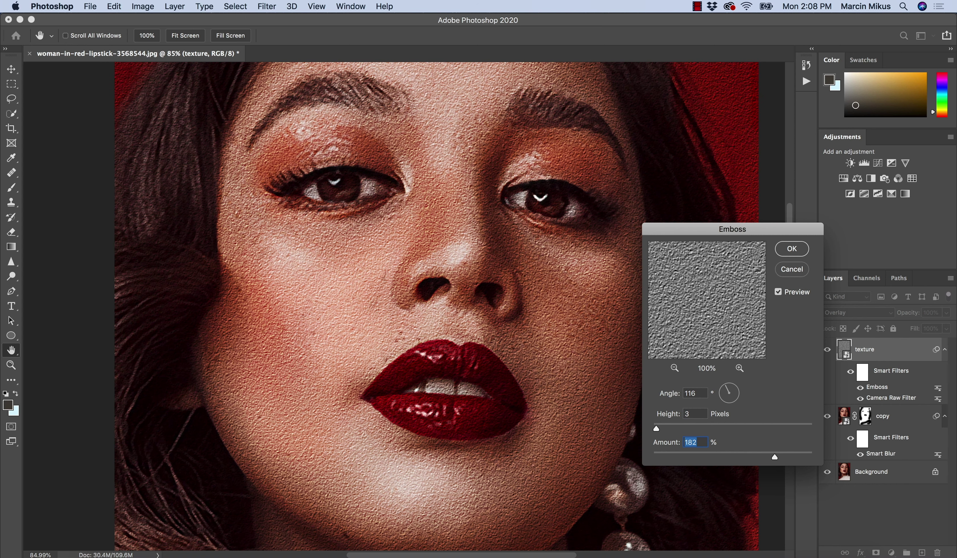
text(200)
click(792, 454)
drag(793, 456, 795, 456)
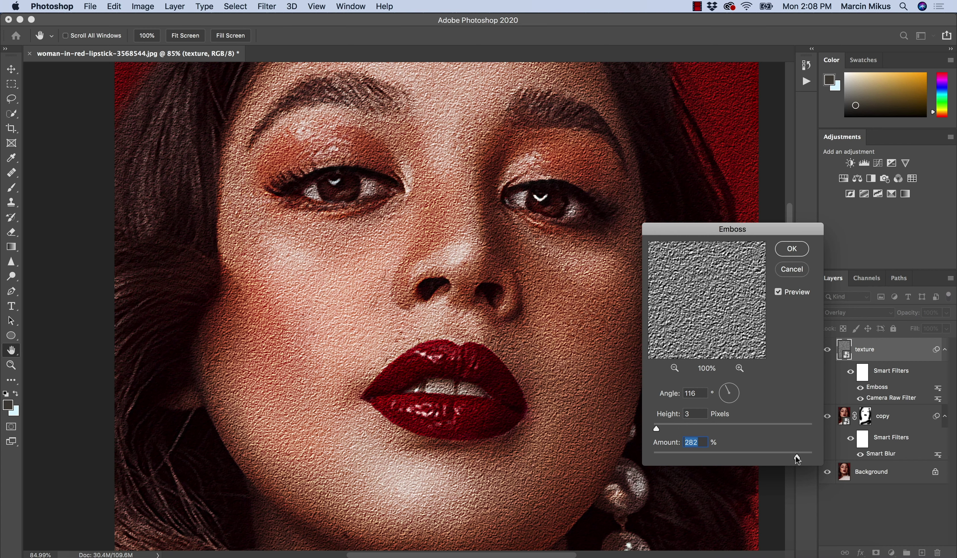
click(792, 250)
click(845, 312)
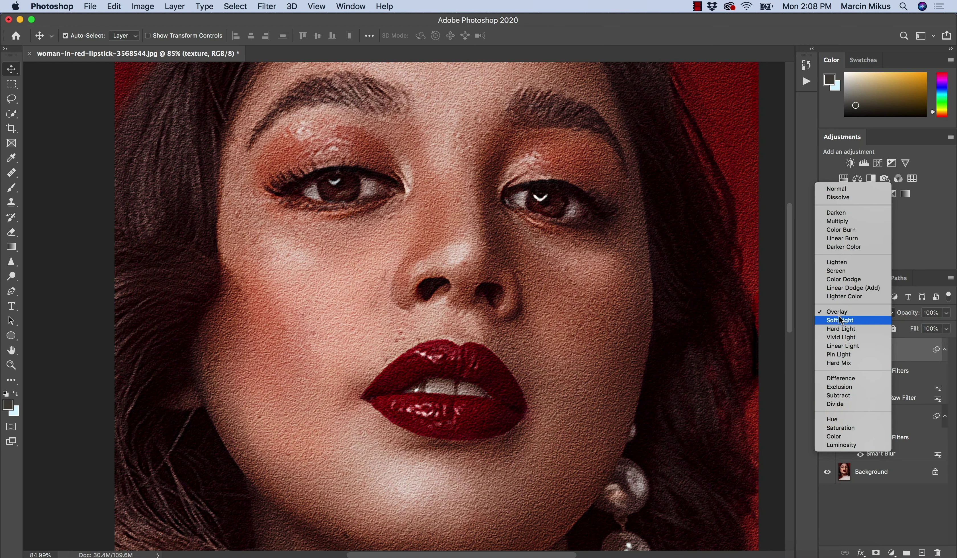
click(839, 321)
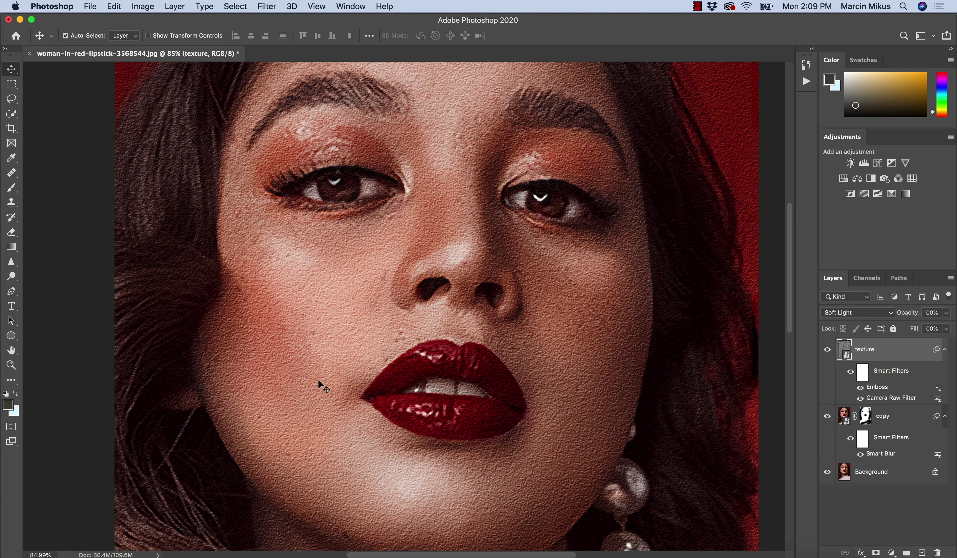
Apply a Gaussian Blur with a radius of 3 pixels to the "texture" layer
click(267, 6)
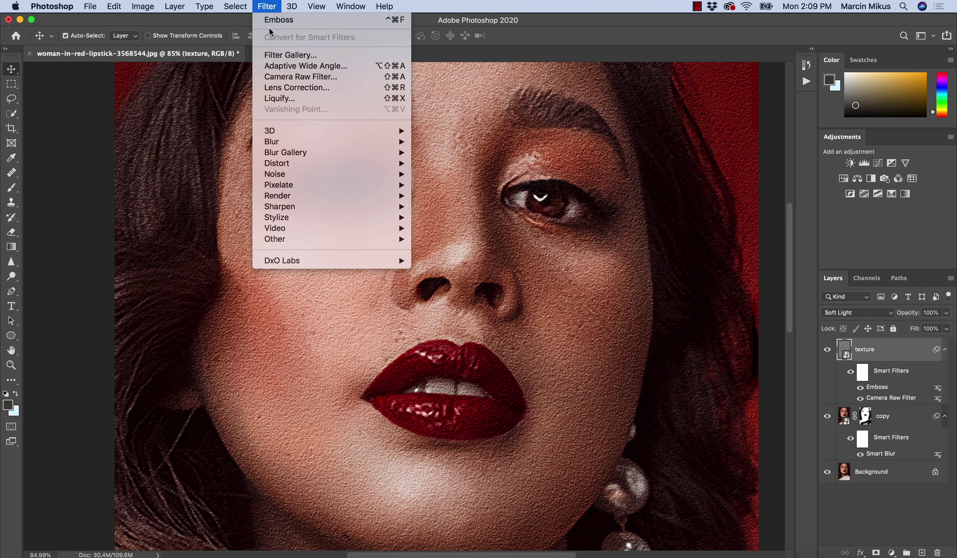
mouse_move(351, 147)
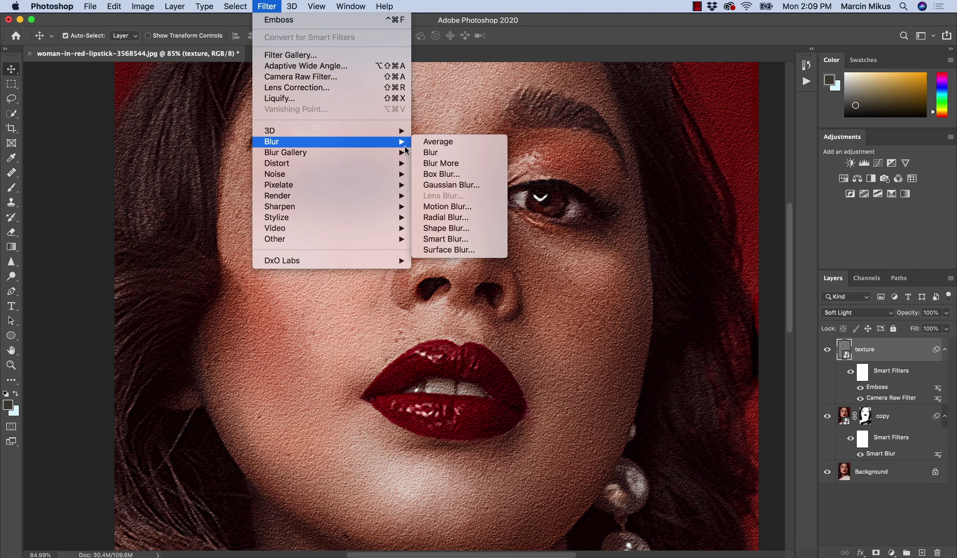
click(438, 185)
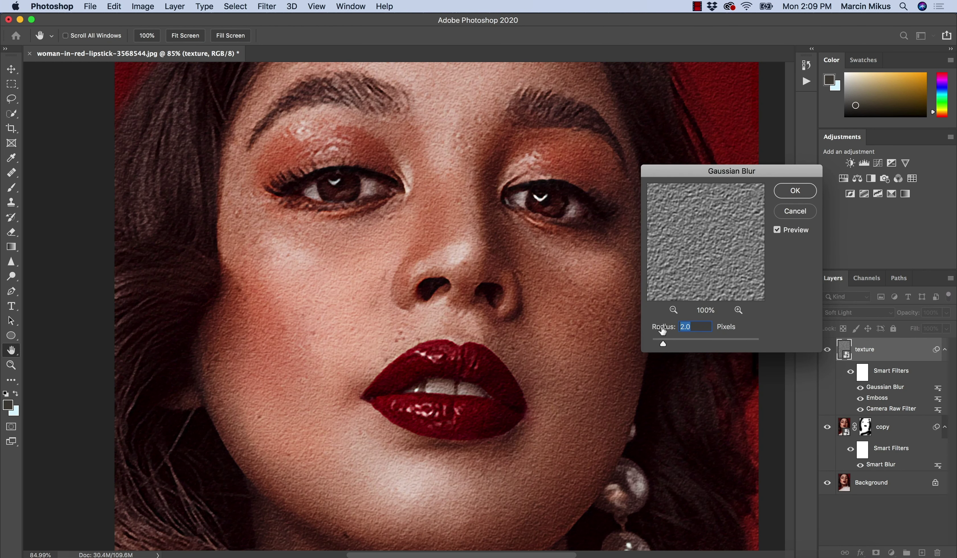
drag(651, 337, 650, 339)
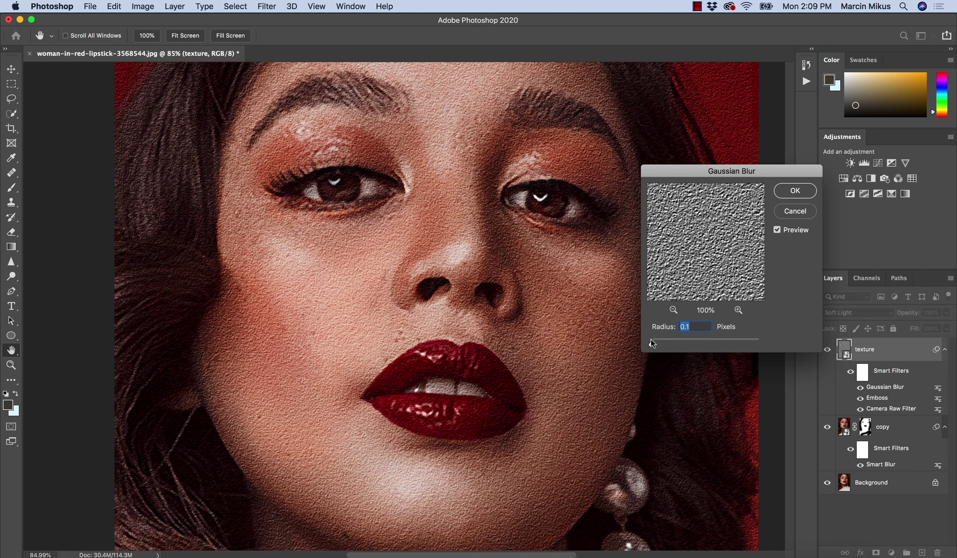
click(658, 343)
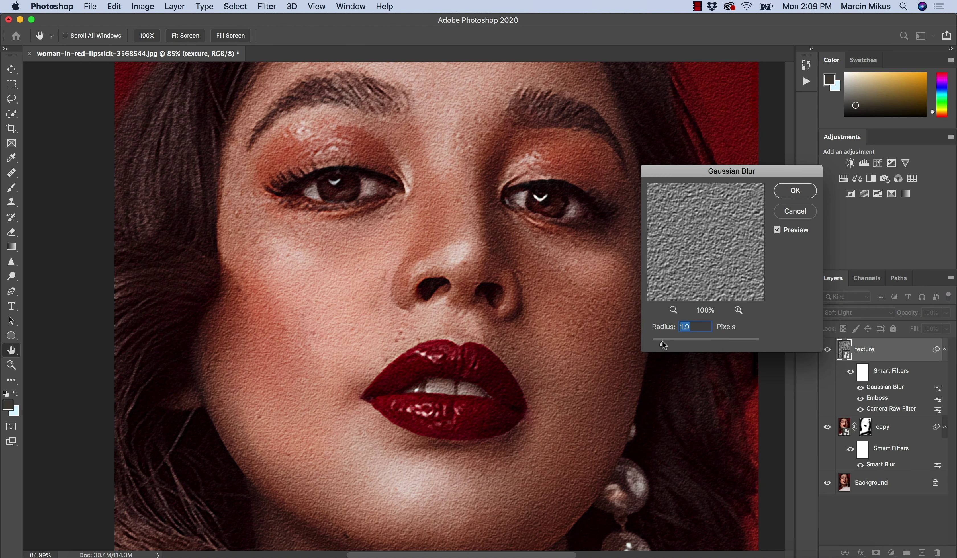
drag(661, 340, 665, 339)
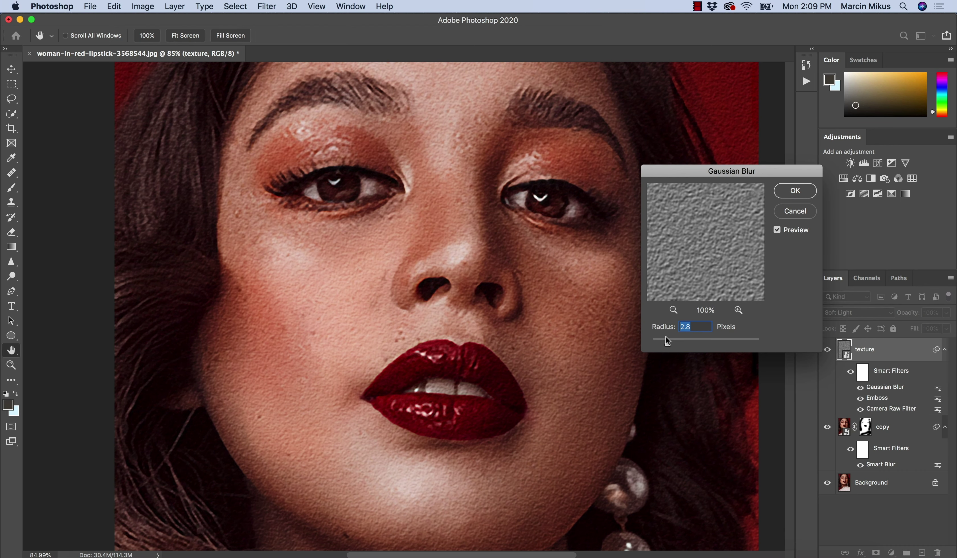
text(3)
click(781, 189)
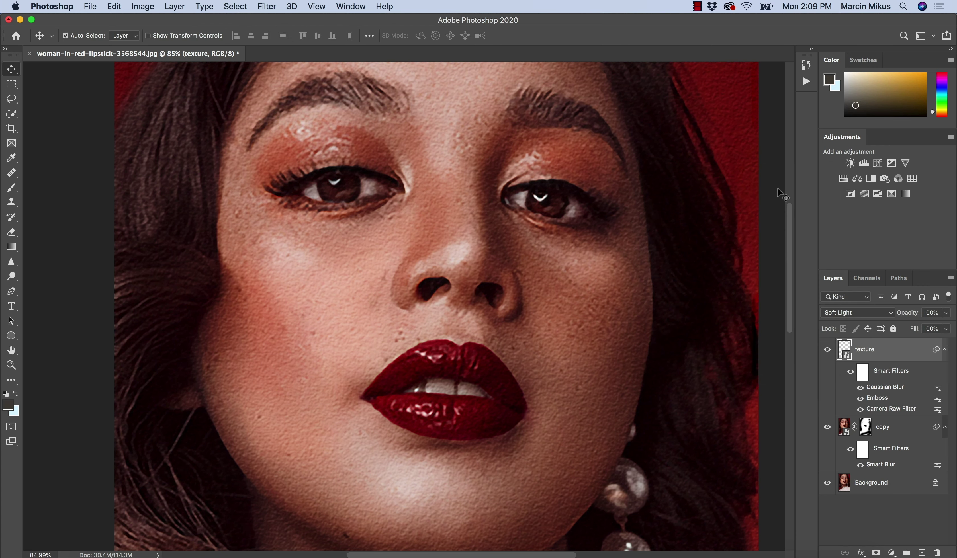
Add a layer mask to the "texture" layer and invert it to black to hide the texture
key(z)
drag(469, 298, 436, 293)
key(v)
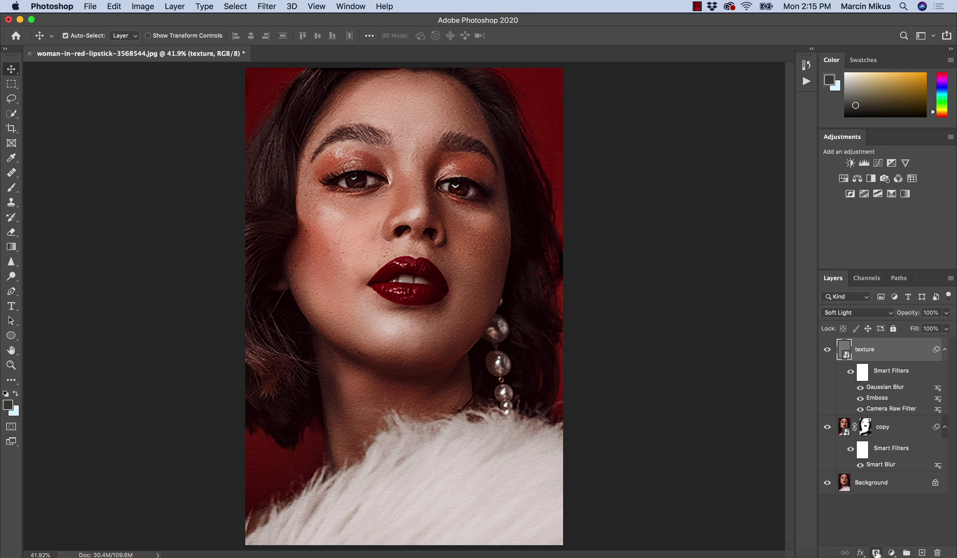
click(876, 552)
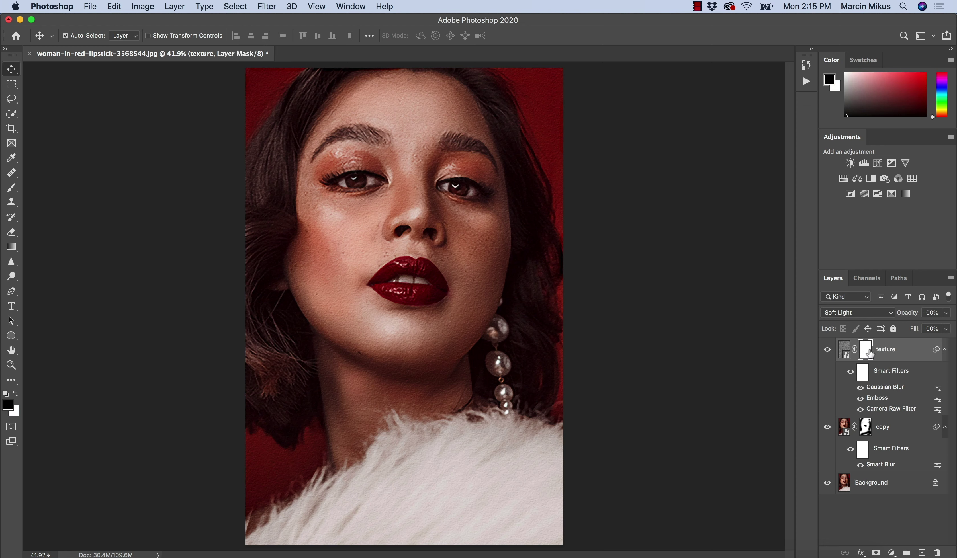
drag(869, 354, 865, 358)
key(super+i)
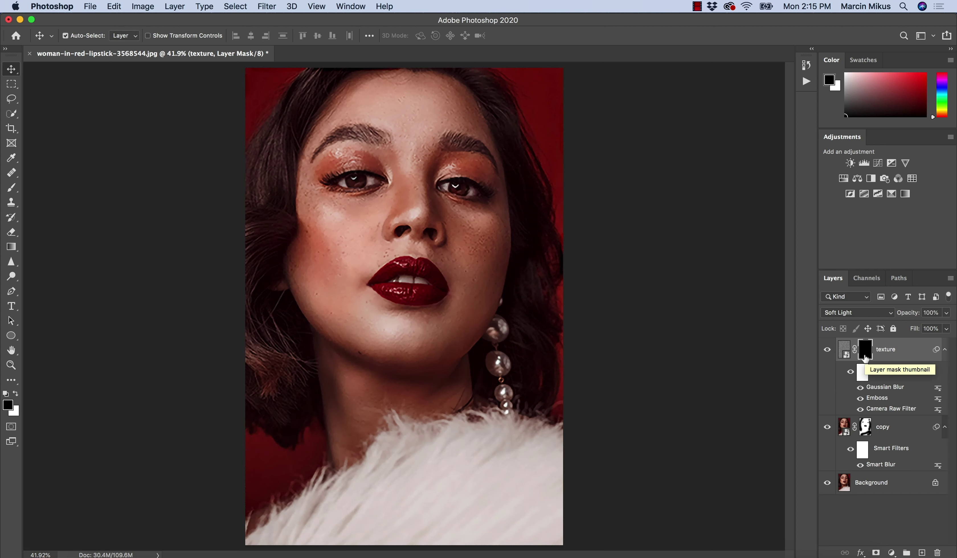
Paint white on the "texture" layer's mask over the forehead, using a soft brush at size 300 and 600
key(z)
key(super+0)
drag(408, 113, 433, 115)
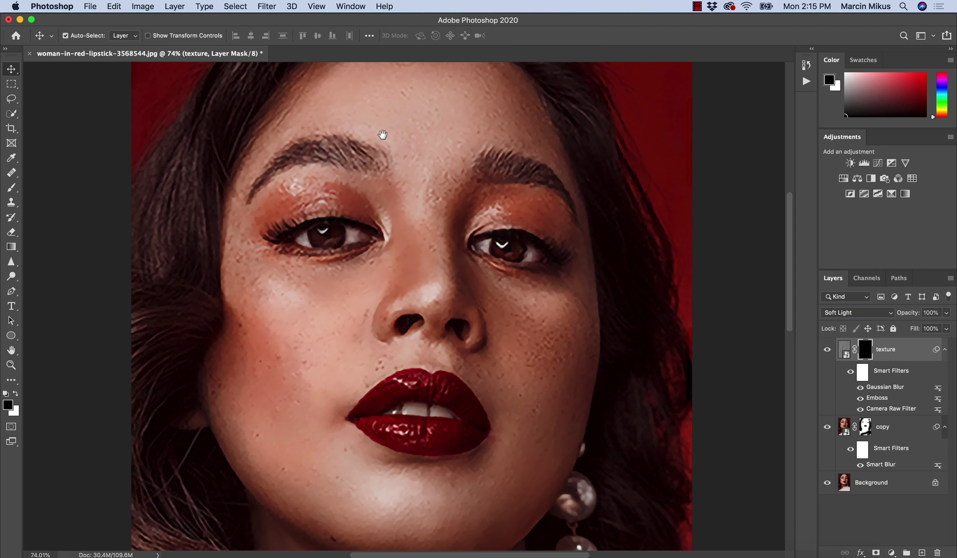
drag(382, 136, 379, 198)
key(b)
key(bracketleft)
key(bracketleft)
key(bracketleft)
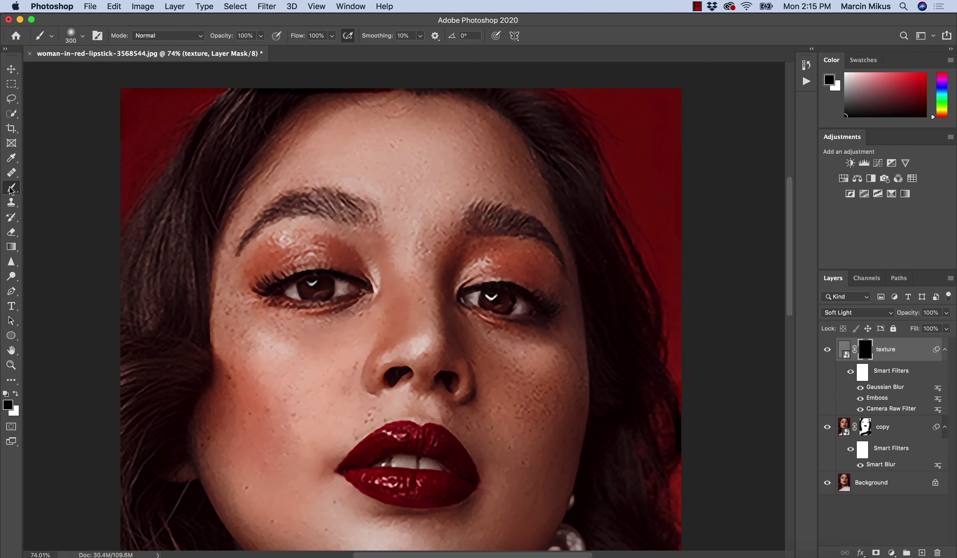
key(x)
mouse_move(335, 175)
mouse_down()
mouse_move(377, 187)
mouse_move(411, 230)
mouse_move(433, 186)
mouse_move(425, 219)
mouse_up()
key(bracketright)
key(bracketright)
key(bracketright)
mouse_move(418, 167)
mouse_down()
mouse_move(367, 153)
mouse_move(456, 179)
mouse_up()
Paint white on the "texture" mask over the nose, cheeks, chin and neck with the size 600 brush
scroll(363, 260, down, 5)
scroll(363, 261, left, 3)
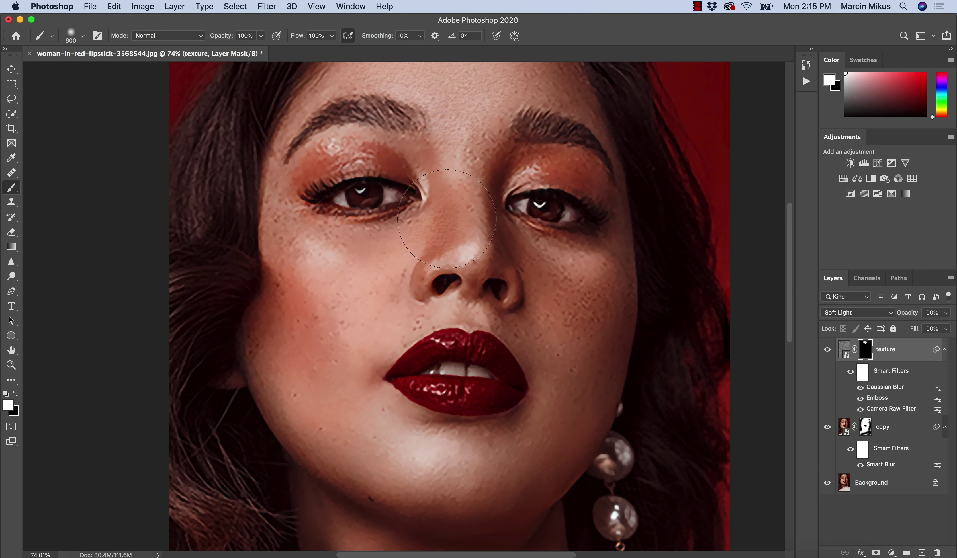
mouse_move(396, 252)
mouse_down()
mouse_move(331, 283)
mouse_move(326, 265)
mouse_move(315, 364)
mouse_move(320, 388)
mouse_move(370, 444)
mouse_move(417, 460)
mouse_up()
mouse_move(493, 268)
mouse_down()
mouse_move(583, 284)
mouse_move(576, 302)
mouse_move(549, 318)
mouse_move(498, 239)
mouse_up()
mouse_move(556, 247)
mouse_down()
mouse_move(534, 289)
mouse_move(481, 342)
mouse_move(426, 345)
mouse_up()
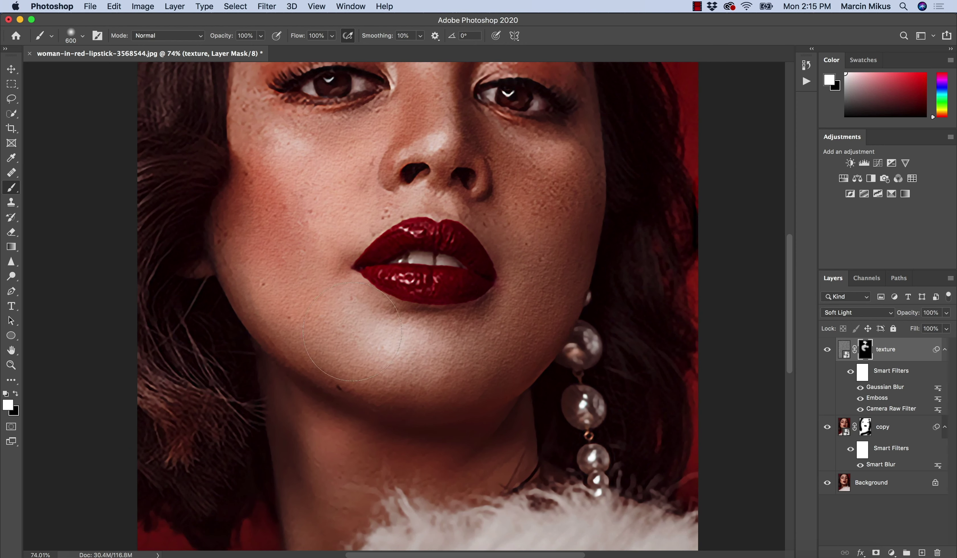
drag(341, 316, 280, 327)
mouse_move(307, 405)
mouse_down()
mouse_move(309, 313)
mouse_move(325, 388)
mouse_move(348, 399)
mouse_move(483, 342)
mouse_move(491, 359)
mouse_up()
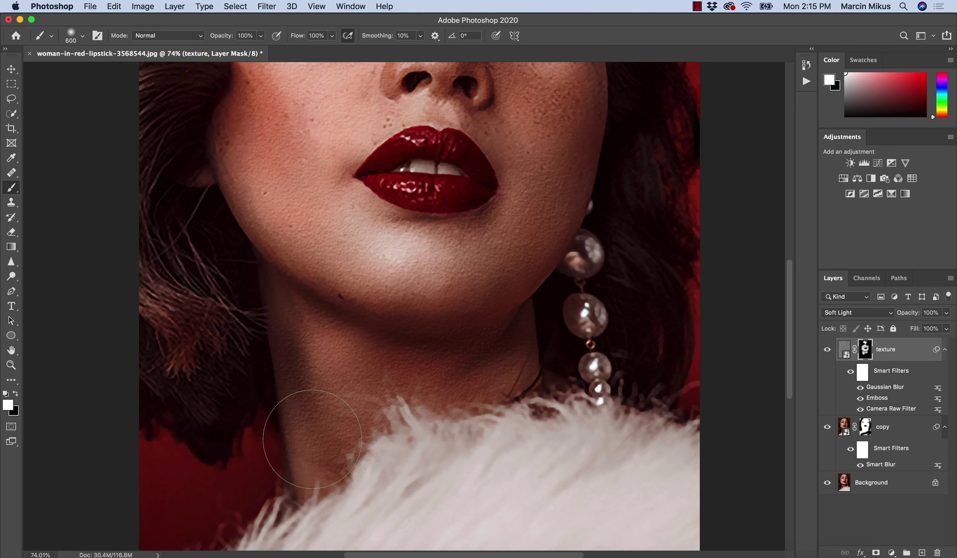
Reduce the brush size to 300 and paint white on the "texture" mask along the face beside the eye and cheek
scroll(341, 402, up, 5)
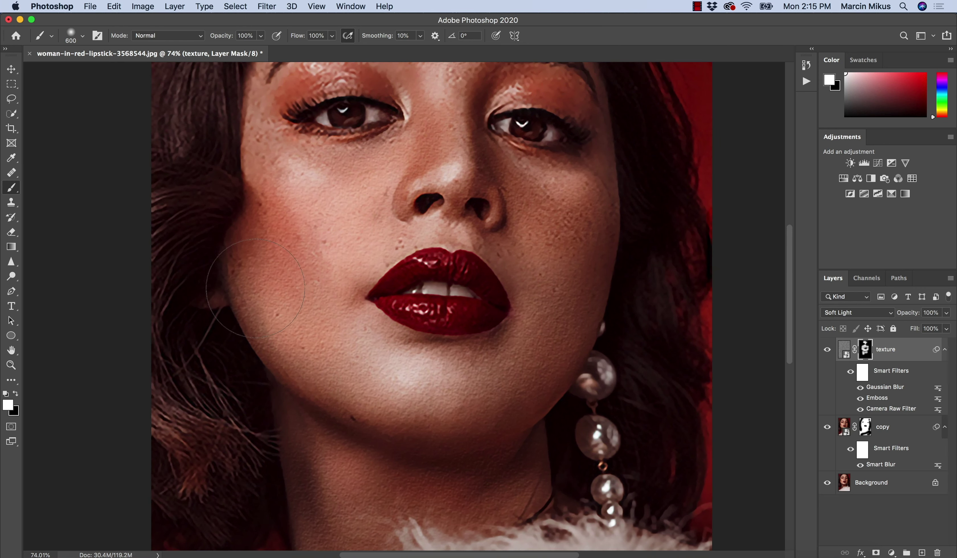
scroll(326, 261, up, 2)
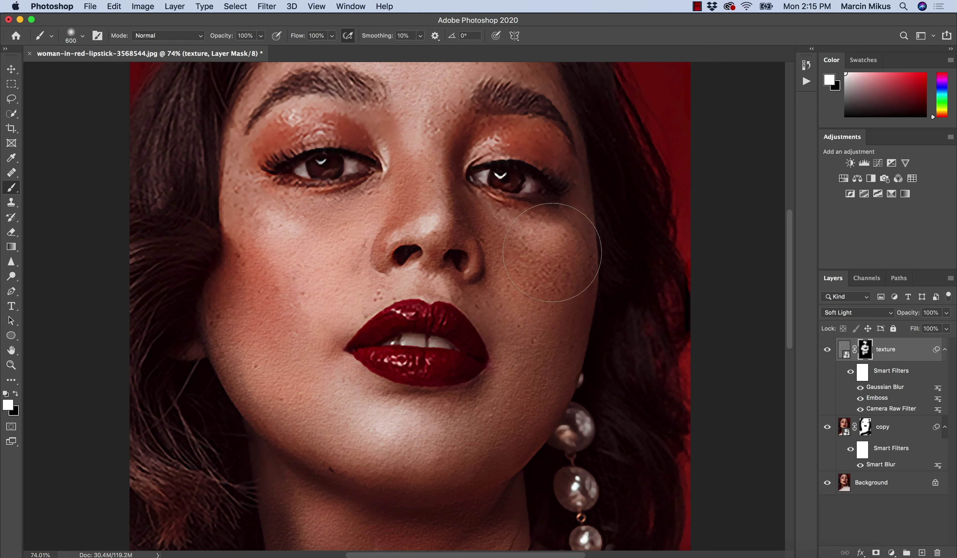
scroll(465, 276, up, 2)
scroll(465, 276, up, 1)
key(bracketleft)
key(bracketleft)
key(bracketleft)
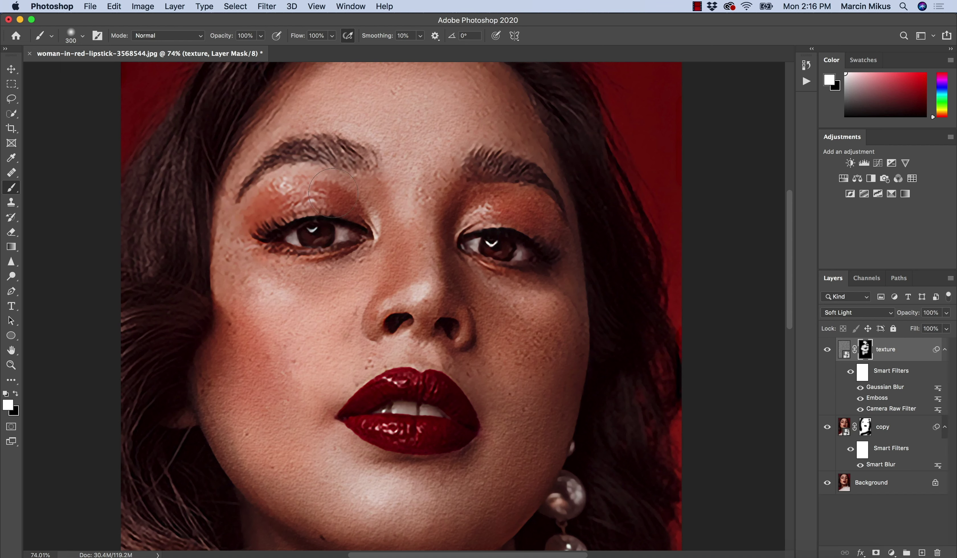
mouse_move(235, 216)
mouse_down()
mouse_move(227, 263)
mouse_move(323, 385)
mouse_move(322, 410)
mouse_up()
Set the "texture" layer's opacity to 79%, judging the skin both close up and in the whole portrait
key(super+space)
key(super+space)
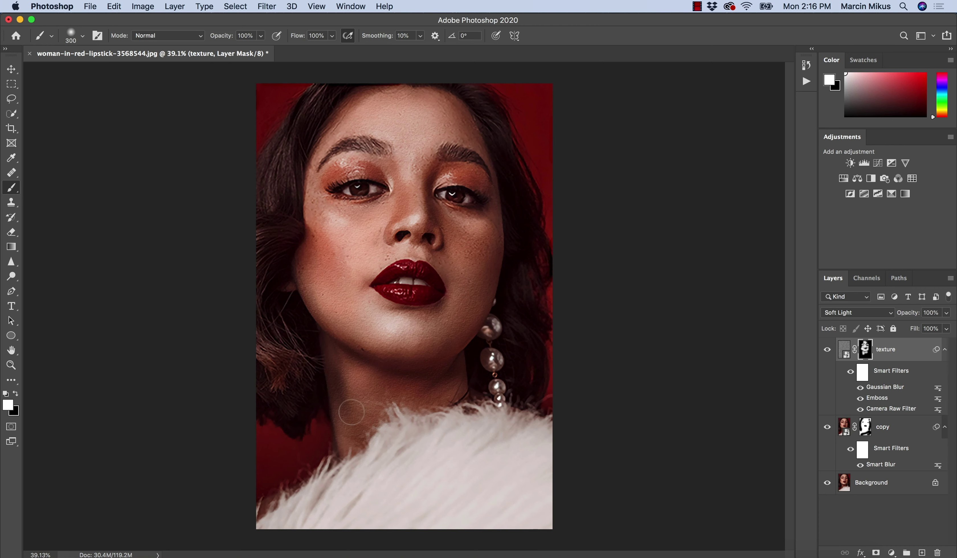
key(super+space)
drag(380, 251, 441, 253)
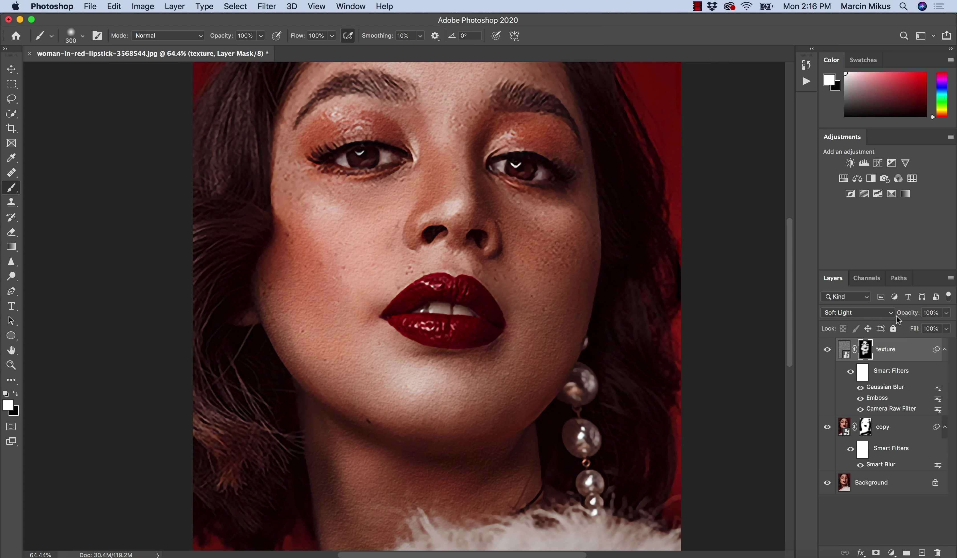
drag(907, 317, 895, 314)
key(super+space)
mouse_move(332, 272)
mouse_down()
mouse_move(368, 273)
mouse_move(338, 273)
mouse_move(351, 300)
mouse_up()
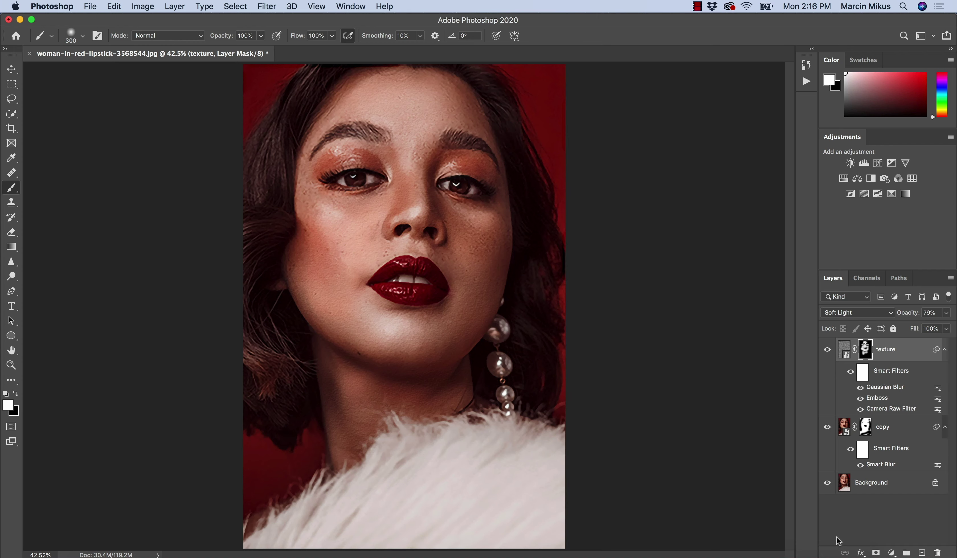
Stamp all visible layers into a new layer above "texture" and name it "Final"
drag(417, 207, 459, 216)
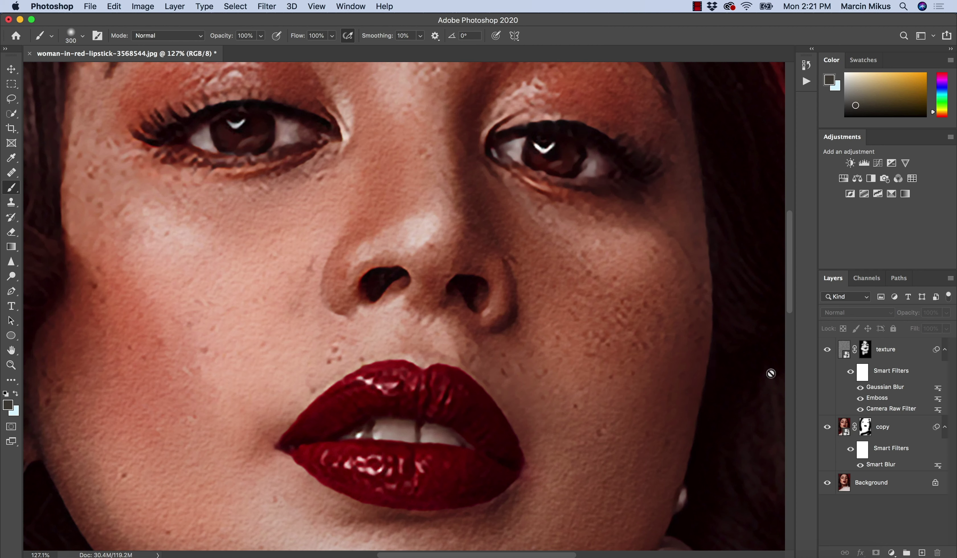
click(888, 352)
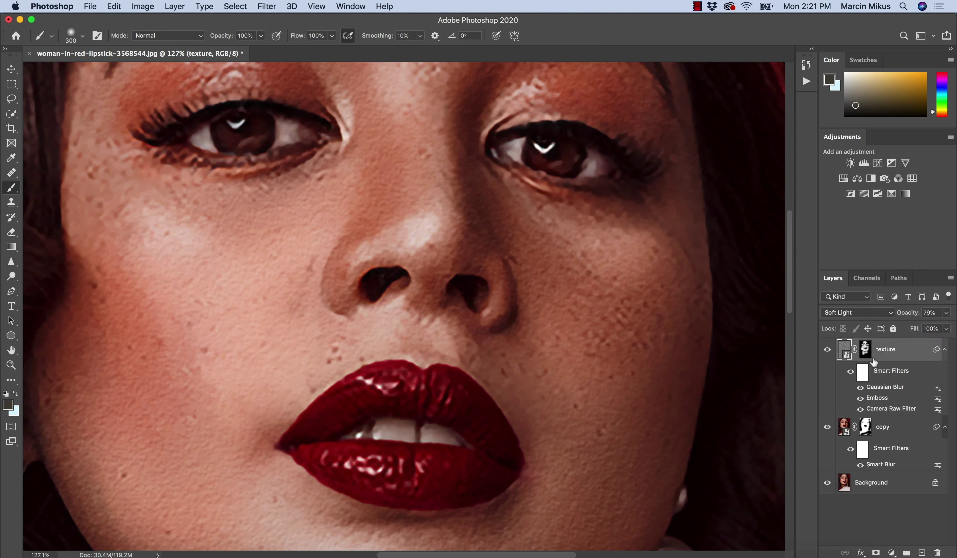
key(super+alt+shift+e)
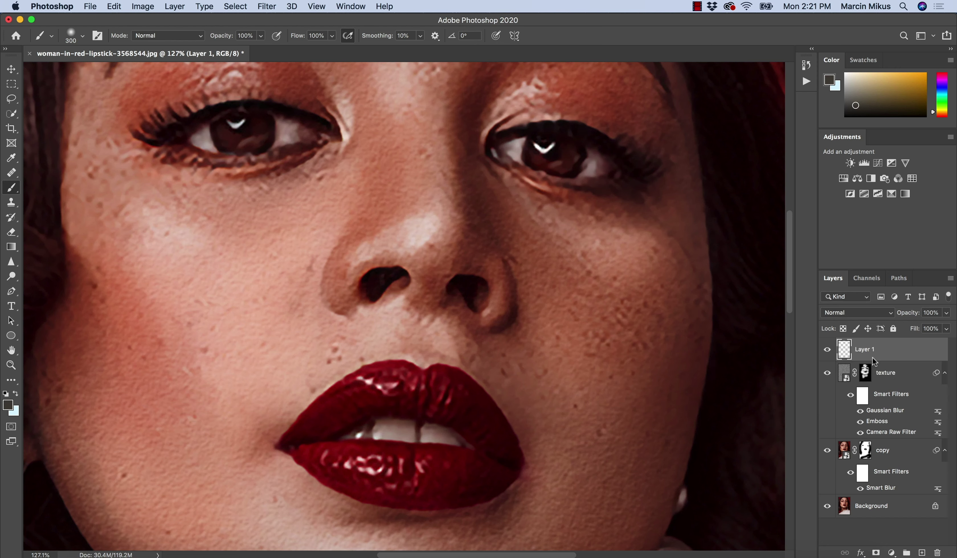
double_click(865, 350)
text(Final)
key(Return)
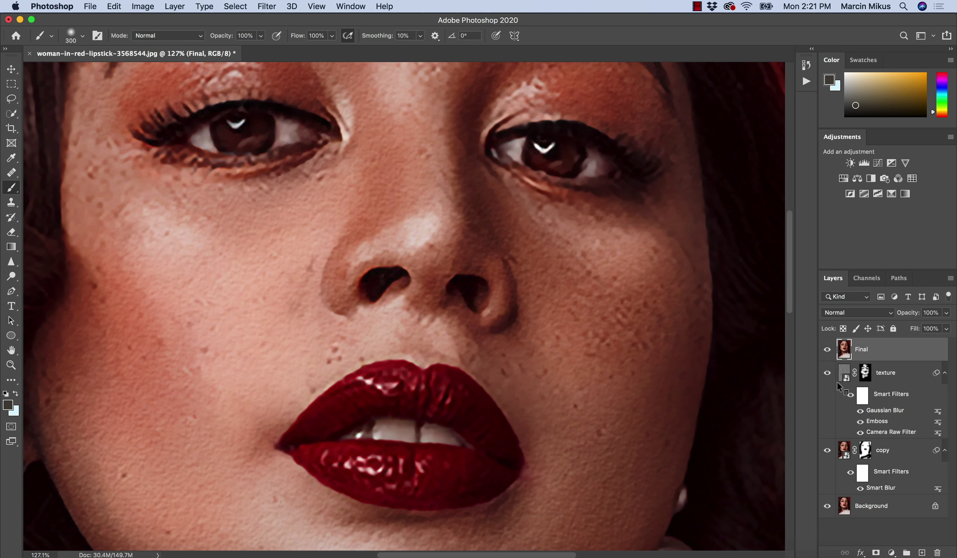
Convert the "Final" layer to a smart object and open the Camera Raw Filter on it
right_click(871, 350)
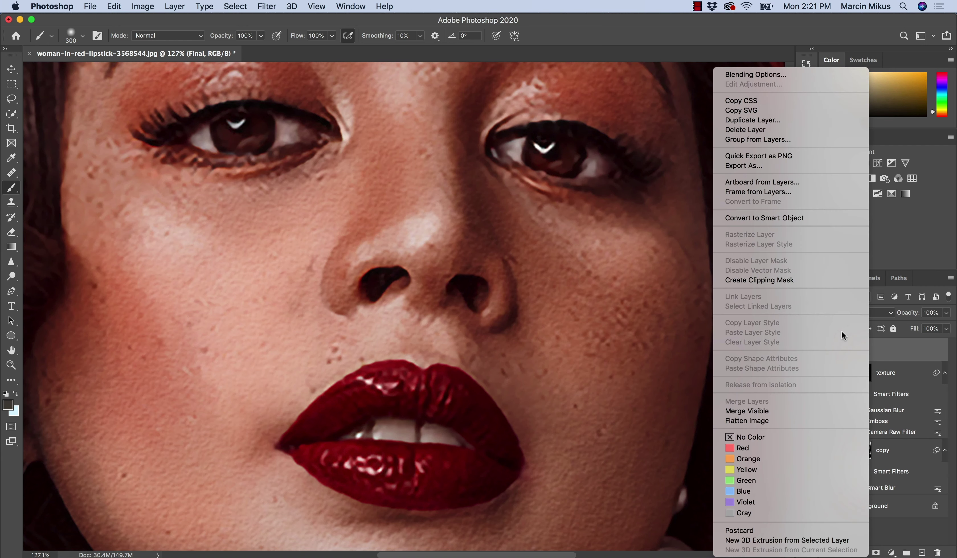
click(788, 219)
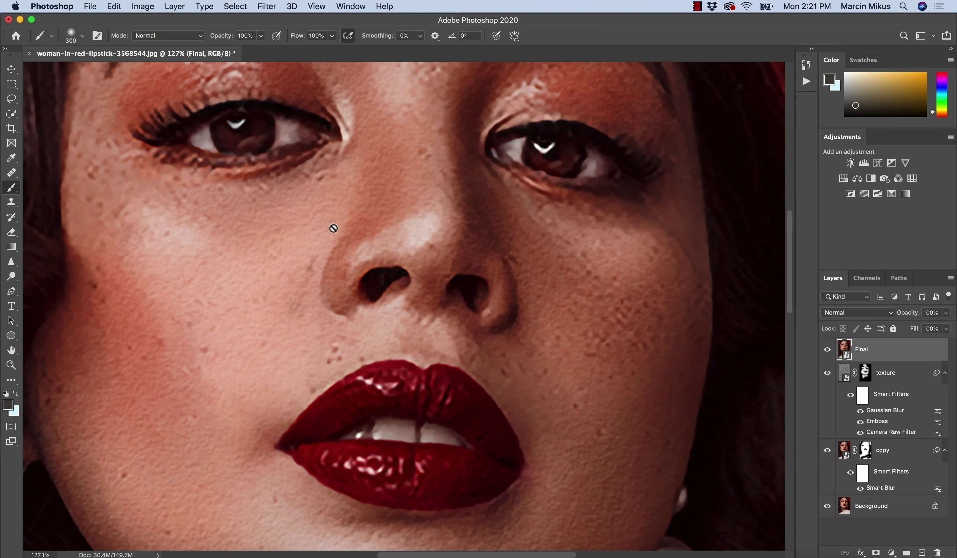
click(268, 6)
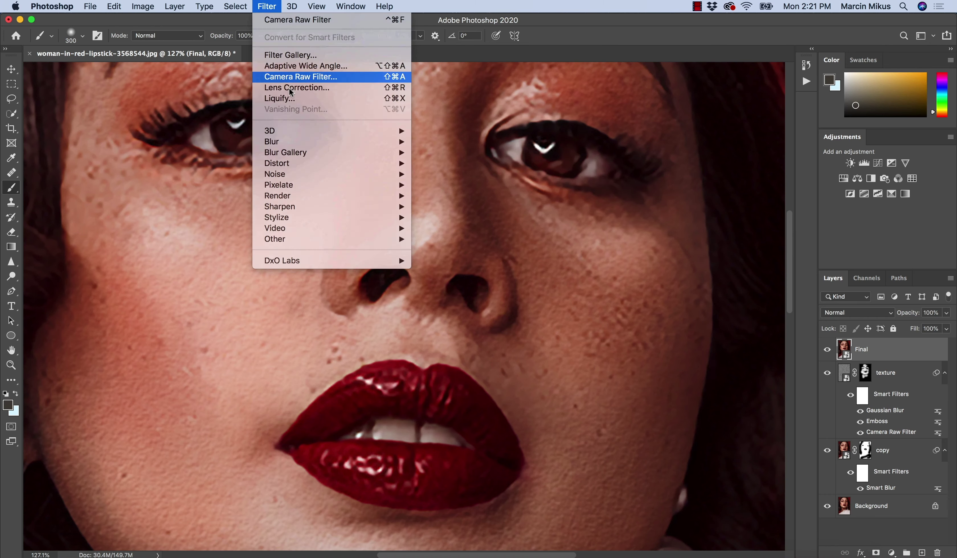
click(291, 81)
drag(403, 204, 448, 203)
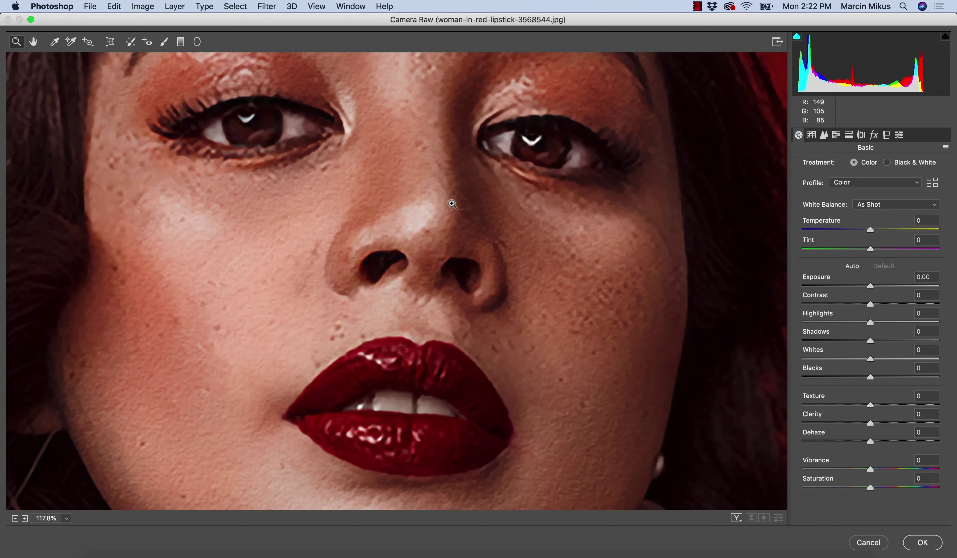
Add moderate grain to the "Final" layer in Camera Raw, adjusting its amount, size and roughness and comparing the preview
click(874, 135)
click(859, 185)
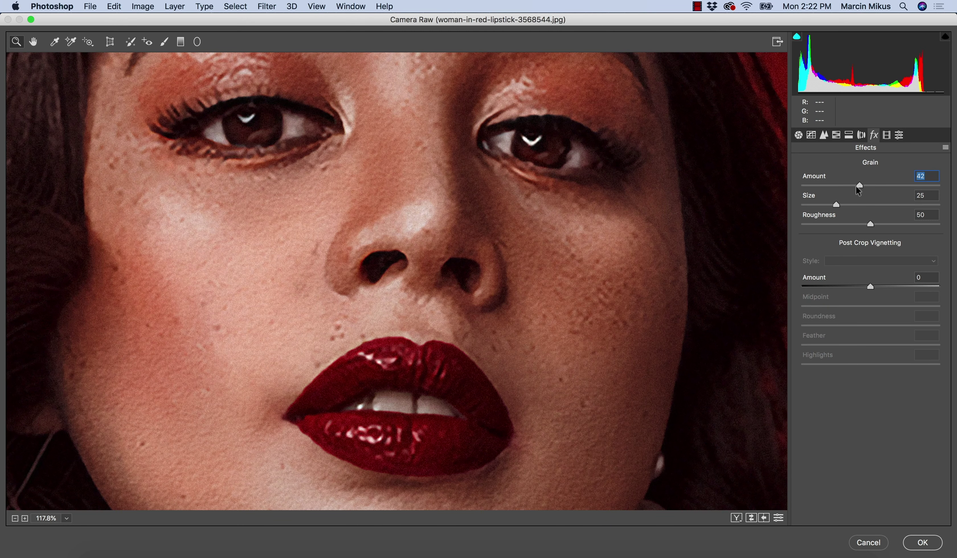
drag(872, 185, 913, 224)
key(p)
key(p)
click(864, 186)
click(847, 205)
click(885, 225)
drag(864, 186, 850, 187)
Try a Camera Raw Texture value of +73 on the portrait and reset it to 0
click(799, 135)
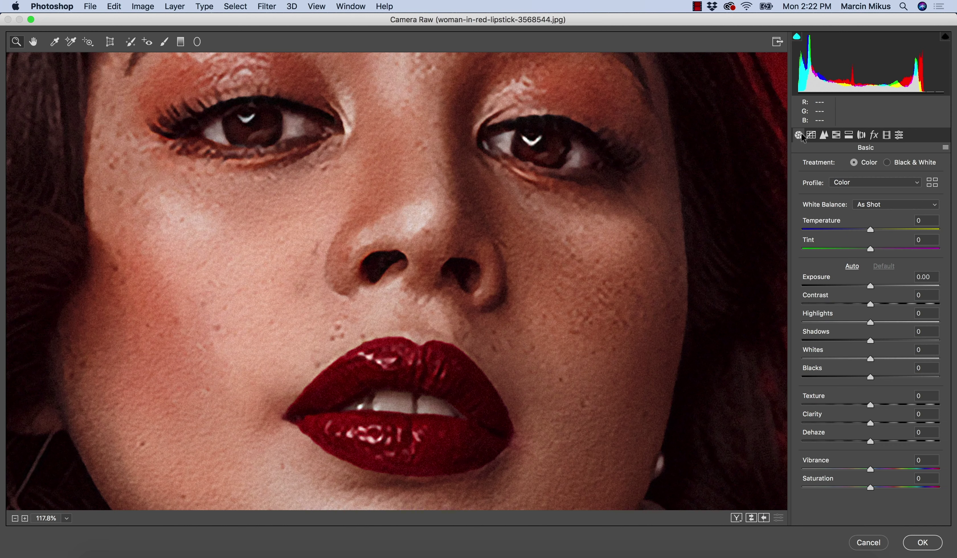
click(886, 399)
click(888, 403)
drag(889, 404, 920, 405)
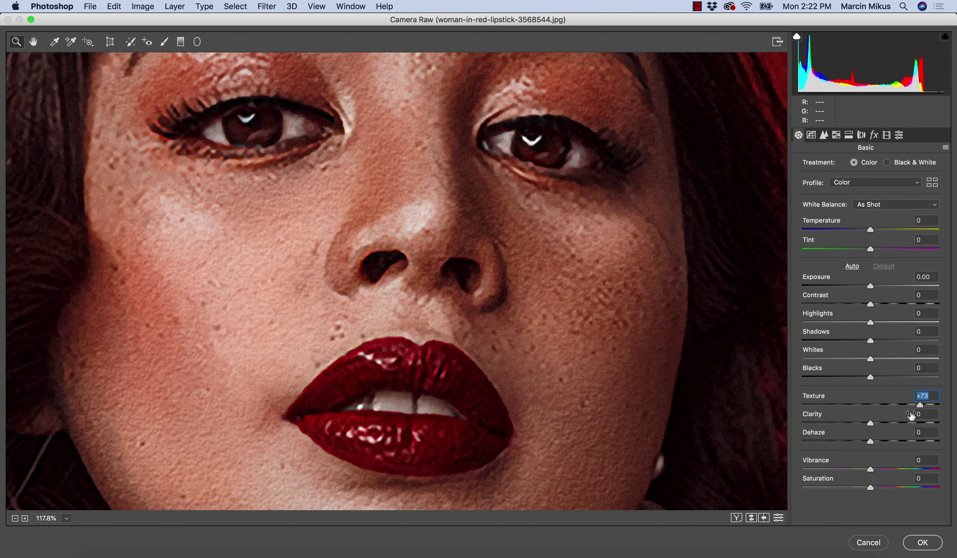
text(0)
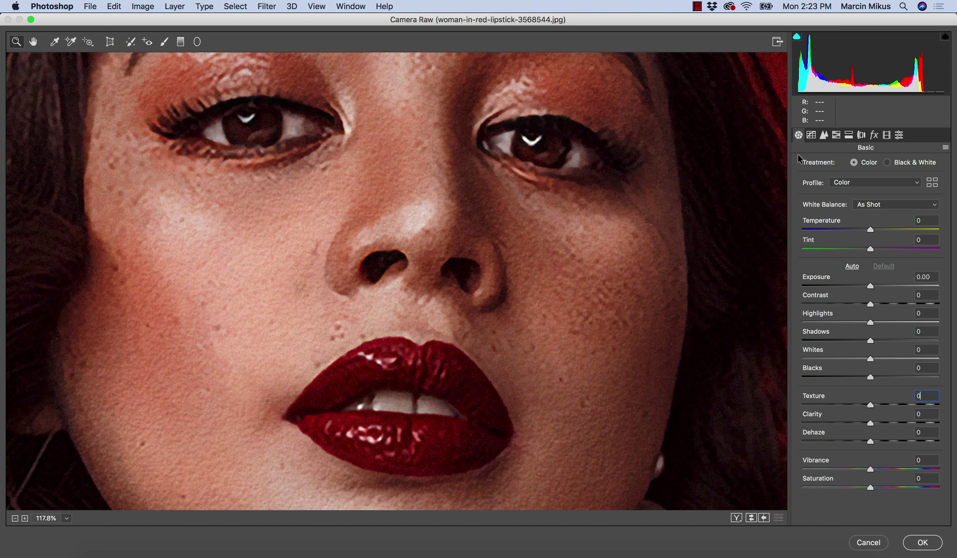
Apply the Camera Raw grain to the "Final" layer and review the whole portrait
click(920, 541)
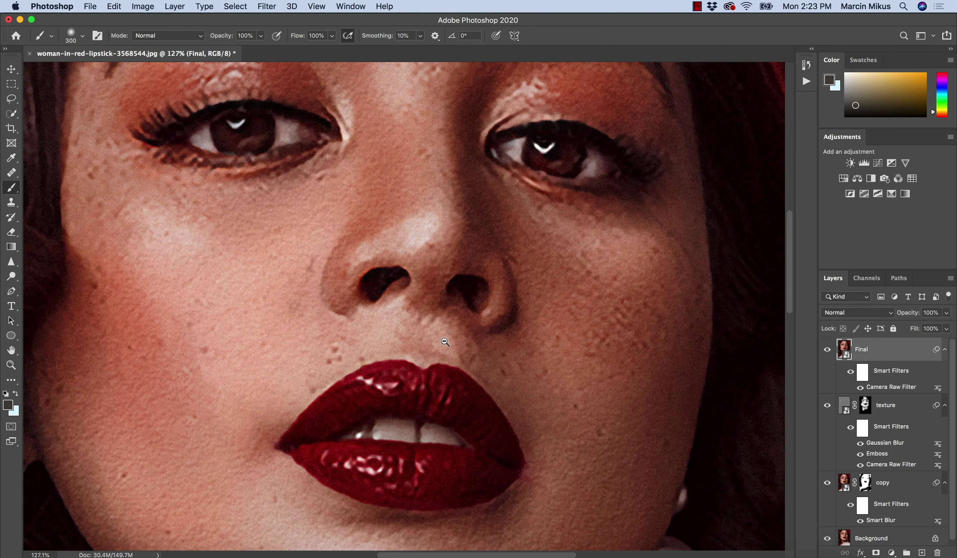
drag(456, 347, 401, 331)
drag(404, 293, 418, 303)
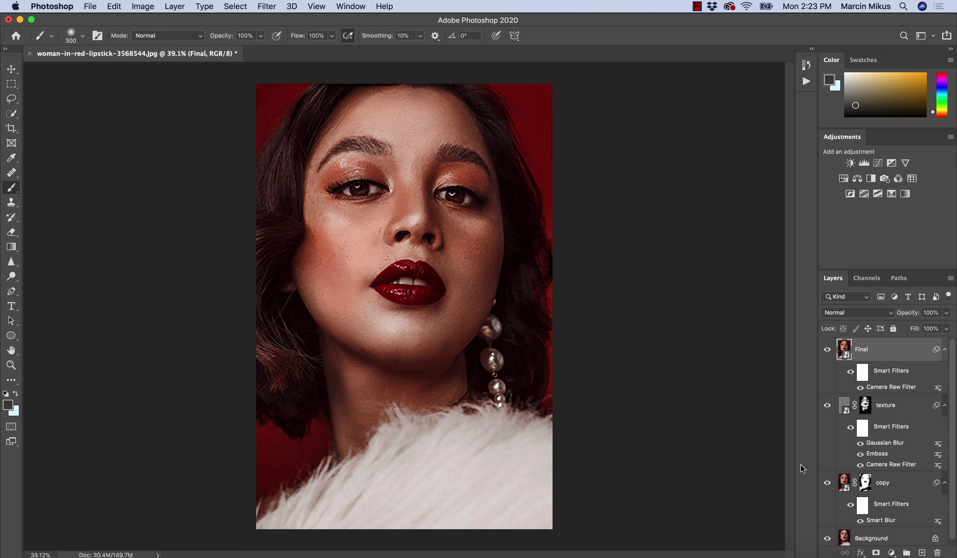